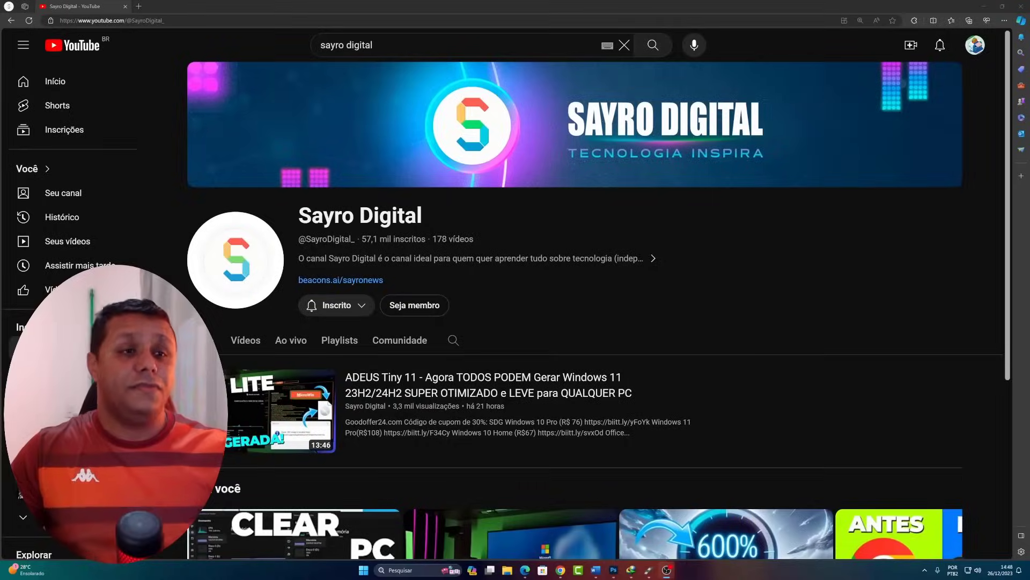
# - Minimize the browser, move microwin.iso to the middle of the desktop and examine its size in the file properties
pyautogui.scroll(-3, 530, 348)
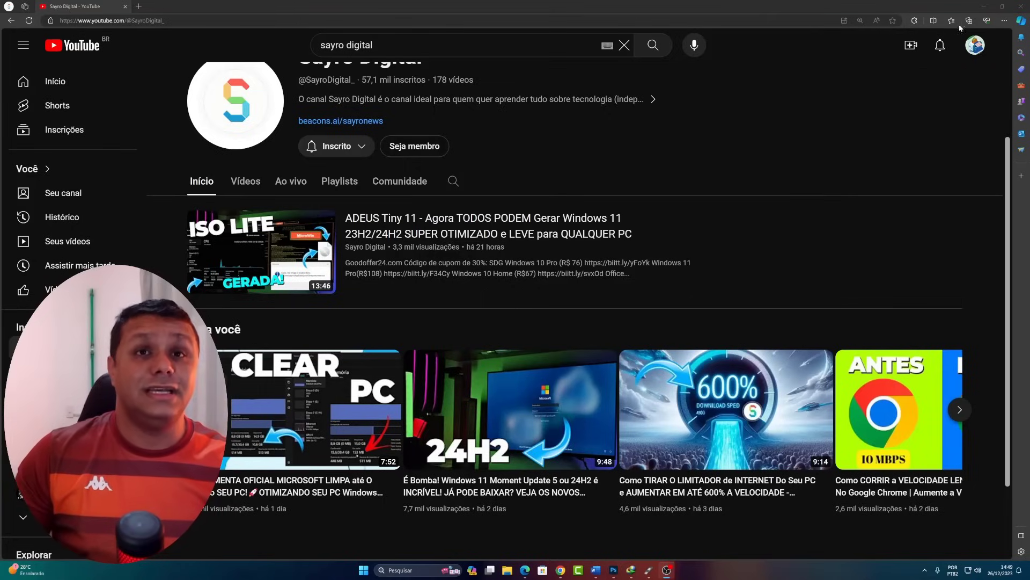
pyautogui.click(983, 6)
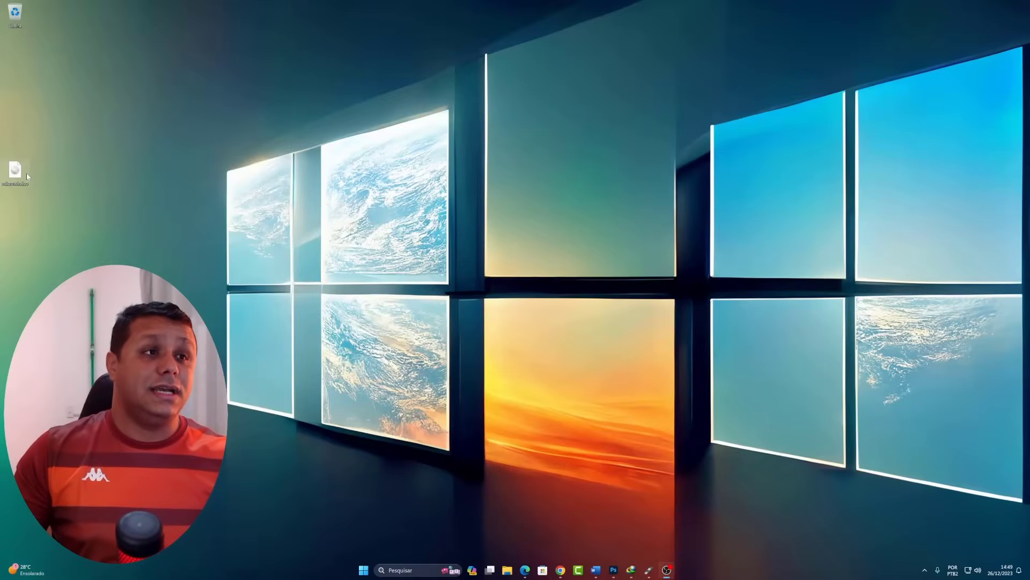
pyautogui.moveTo(21, 179); pyautogui.dragTo(470, 301)
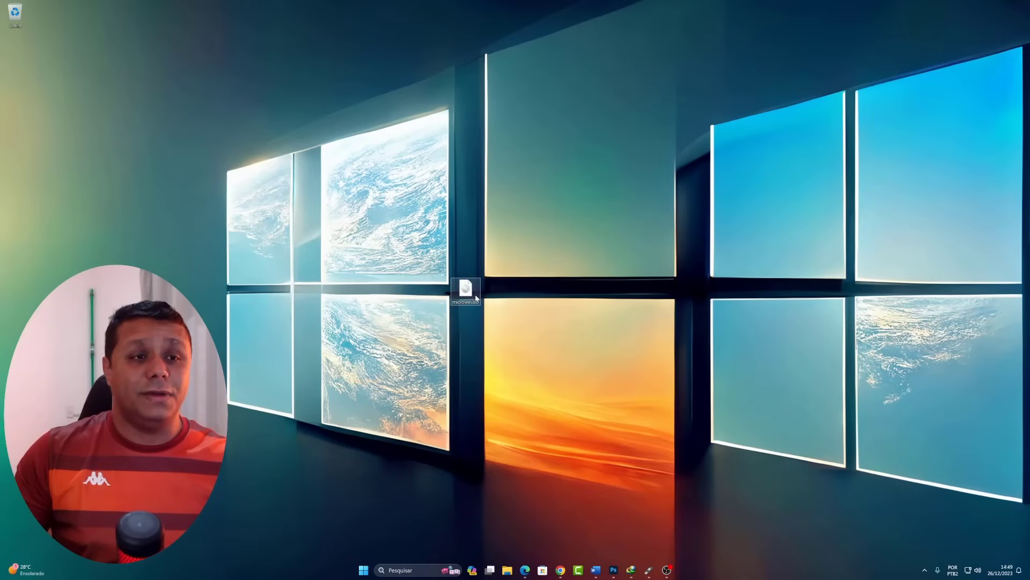
pyautogui.rightClick(470, 301)
pyautogui.click(507, 438)
pyautogui.click(505, 470)
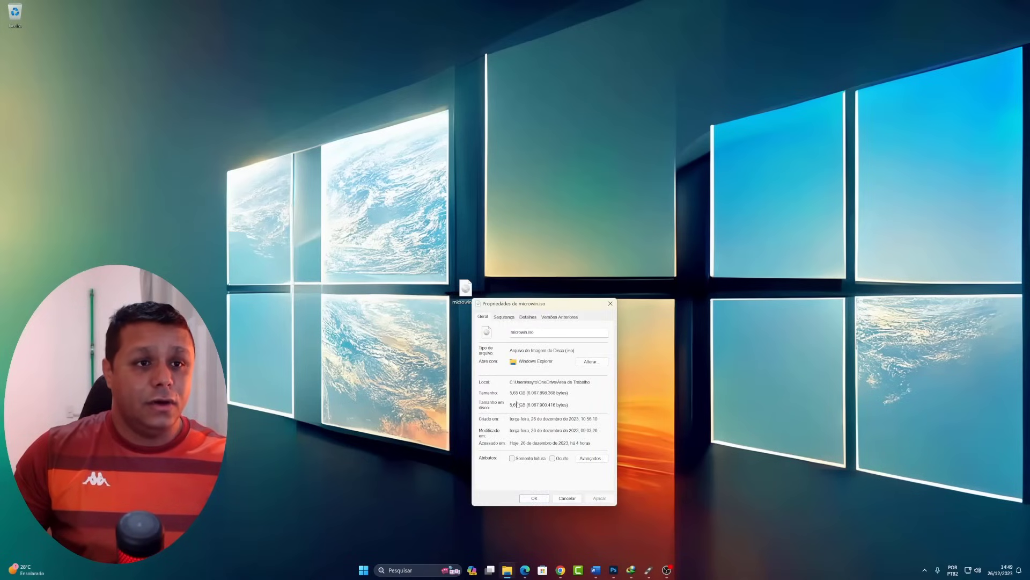
pyautogui.doubleClick(513, 393)
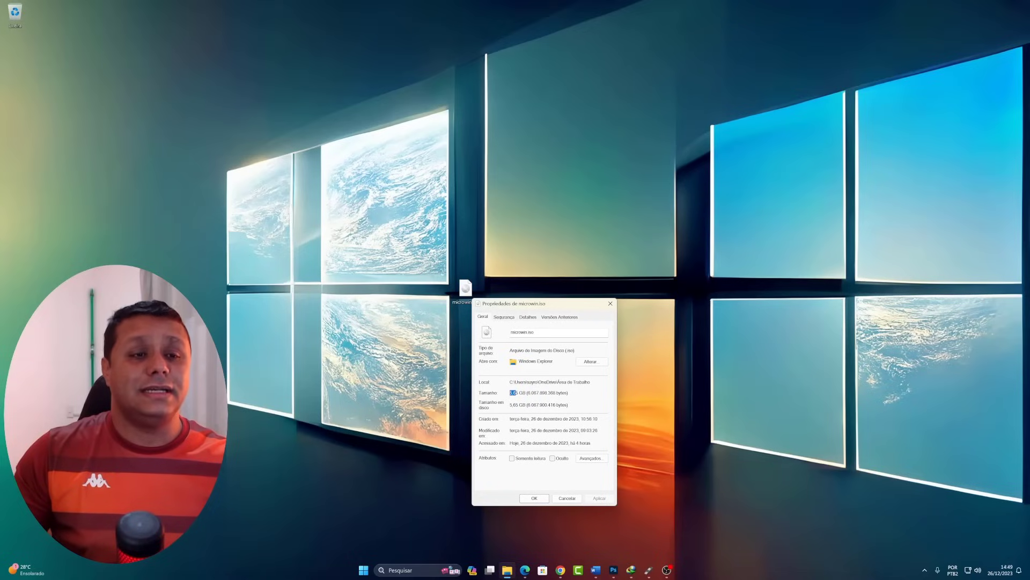
pyautogui.moveTo(528, 393); pyautogui.dragTo(505, 396)
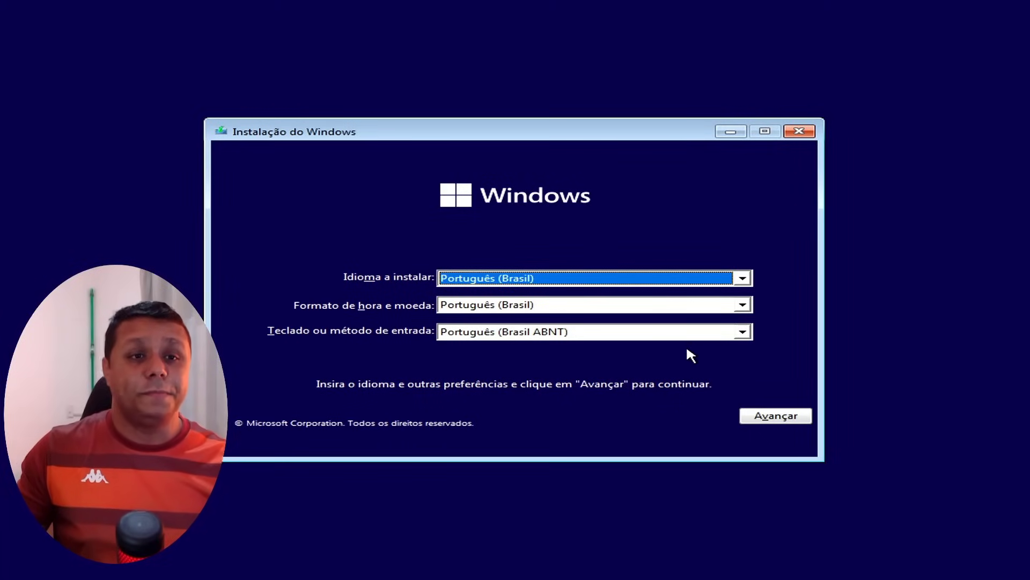
# - Start the Windows installation with Português (Brasil) and the Brasil ABNT keyboard, proceeding without a product key
pyautogui.click(777, 416)
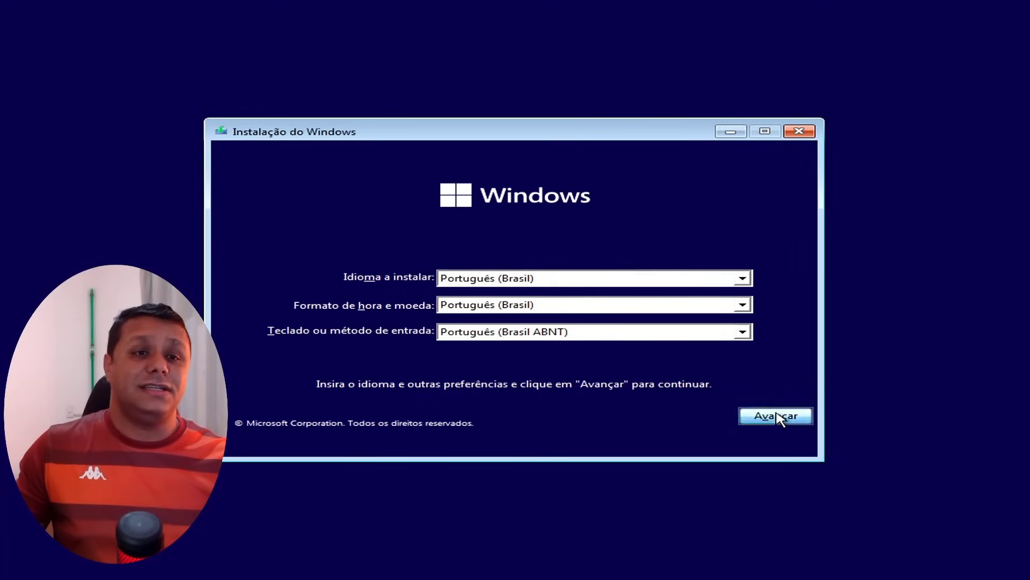
pyautogui.click(542, 304)
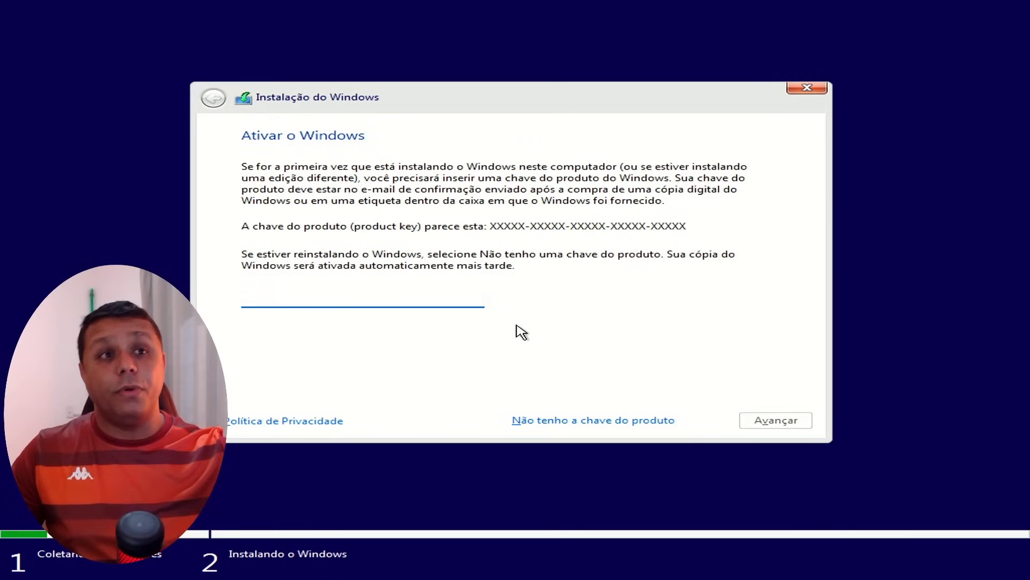
pyautogui.click(631, 423)
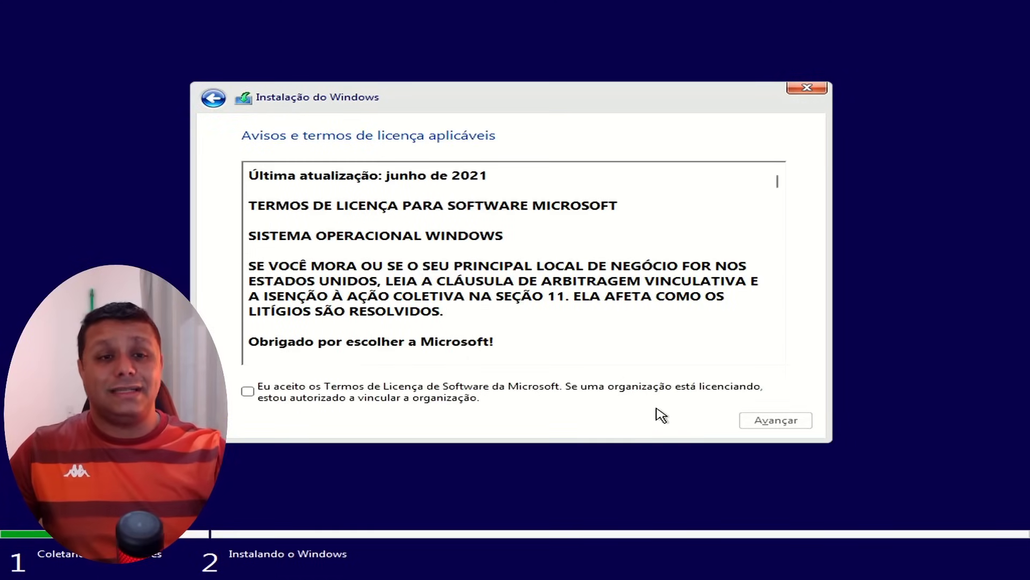
# - Accept the Microsoft license terms and choose the custom installation type
pyautogui.click(450, 390)
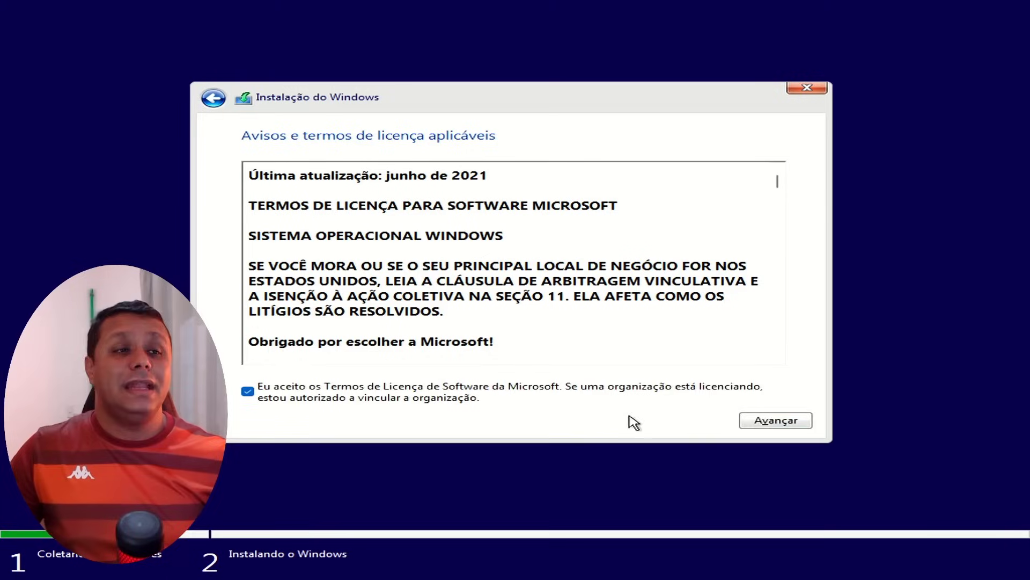
pyautogui.click(764, 424)
pyautogui.click(569, 297)
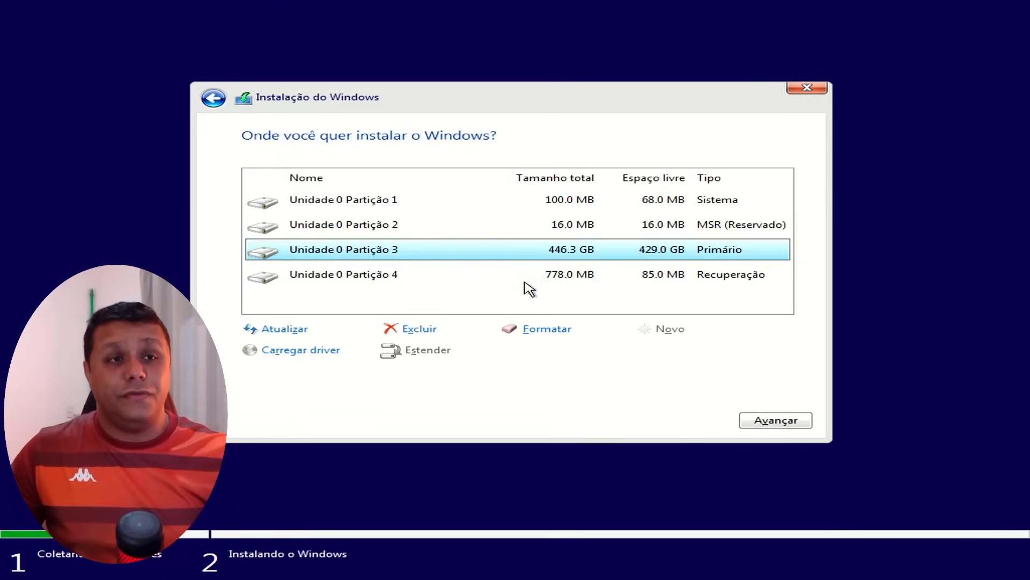
# - Delete all four existing partitions of drive 0, including the system, reserved, primary and recovery ones
pyautogui.click(625, 203)
pyautogui.click(439, 325)
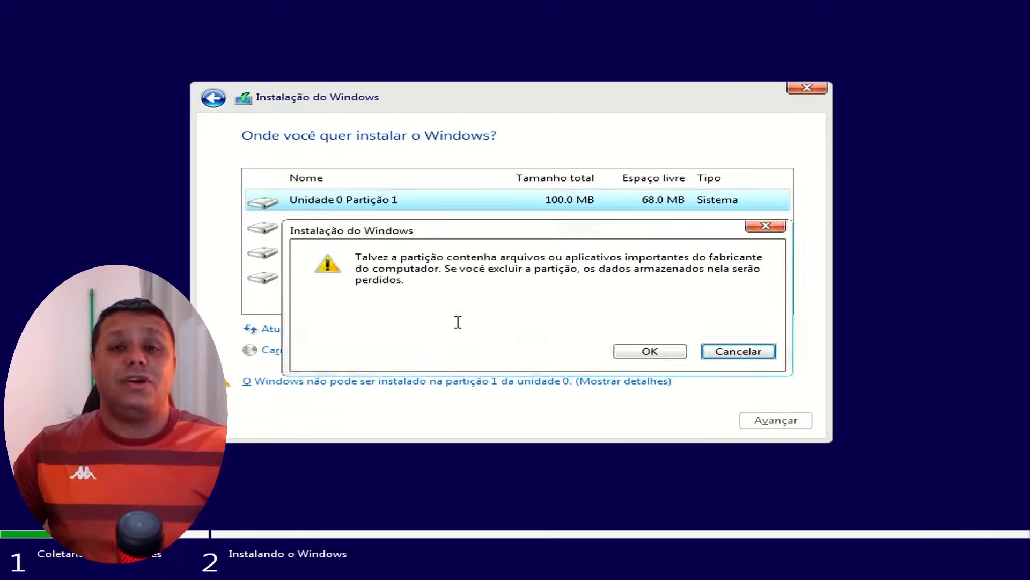
pyautogui.click(651, 349)
pyautogui.click(615, 228)
pyautogui.click(426, 325)
pyautogui.click(648, 349)
pyautogui.click(603, 233)
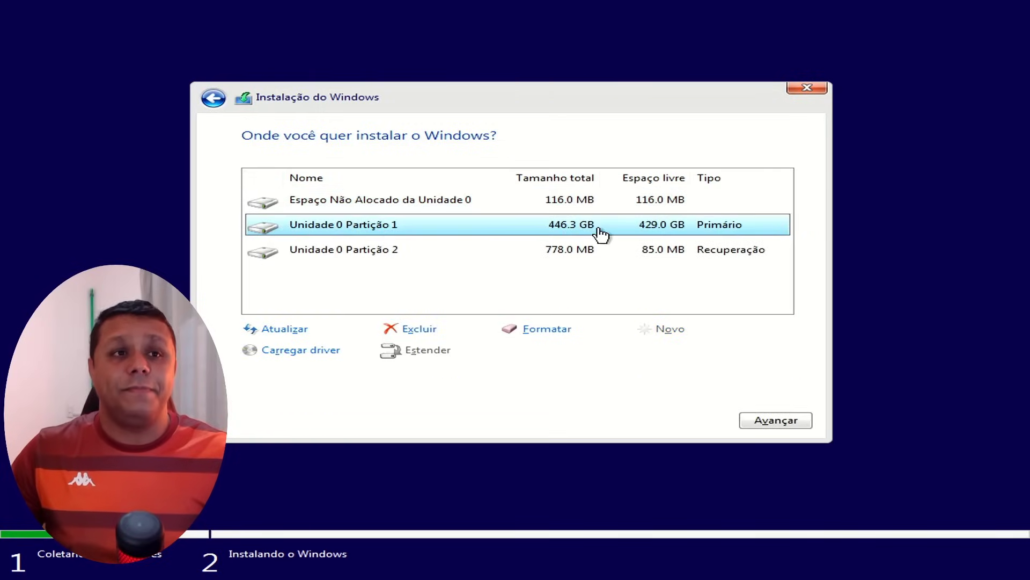
pyautogui.click(427, 328)
pyautogui.click(680, 350)
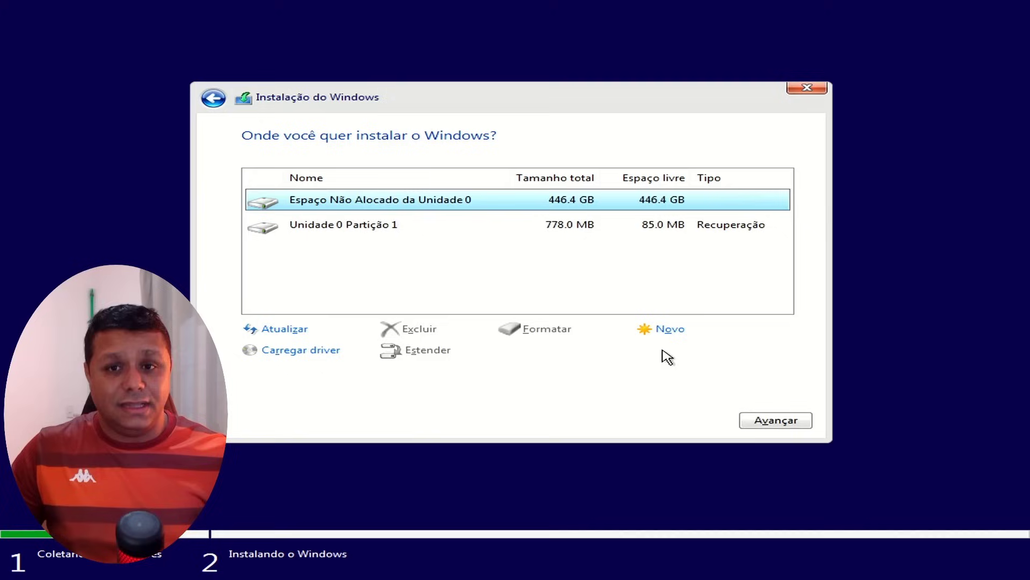
pyautogui.click(624, 236)
pyautogui.click(427, 328)
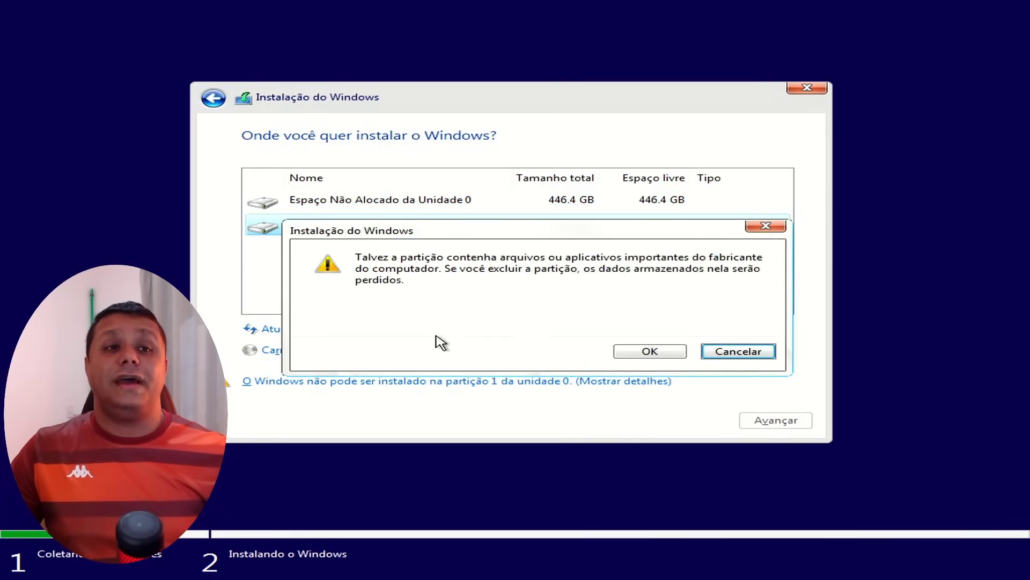
pyautogui.click(649, 350)
# - Create a new 457862 MB partition from the unallocated space and install Windows on the primary partition
pyautogui.click(677, 332)
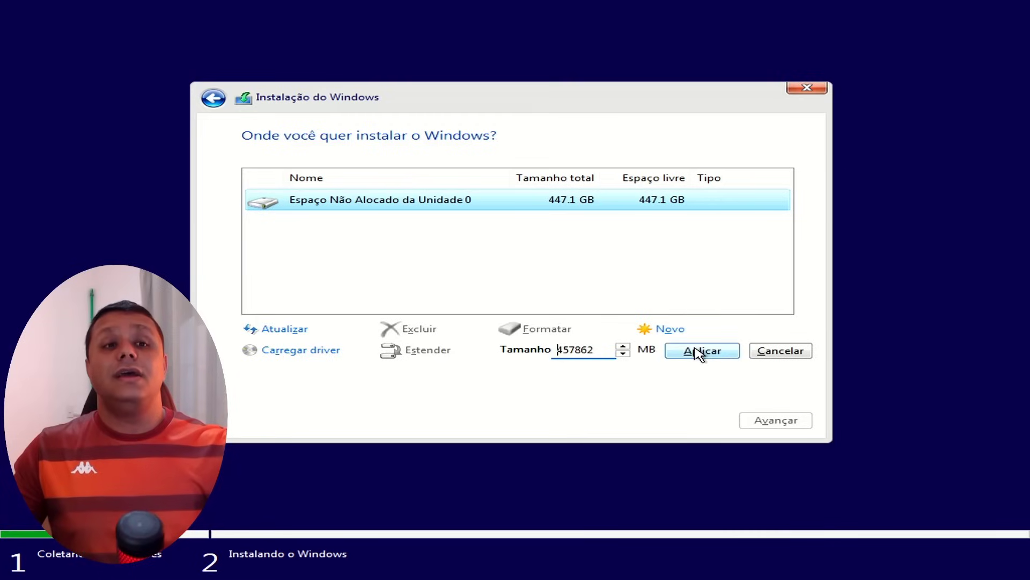
pyautogui.click(698, 351)
pyautogui.click(672, 352)
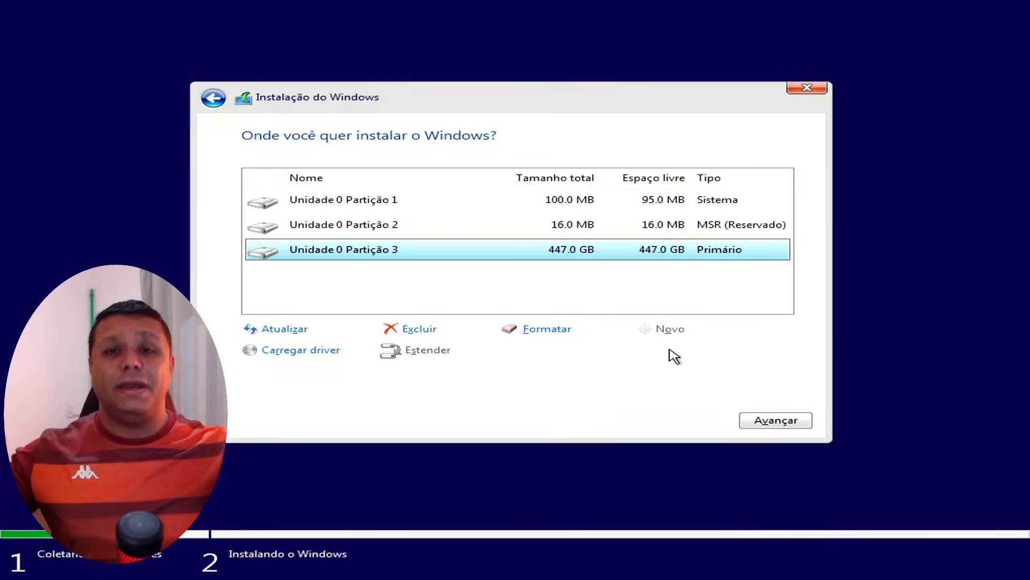
pyautogui.click(765, 421)
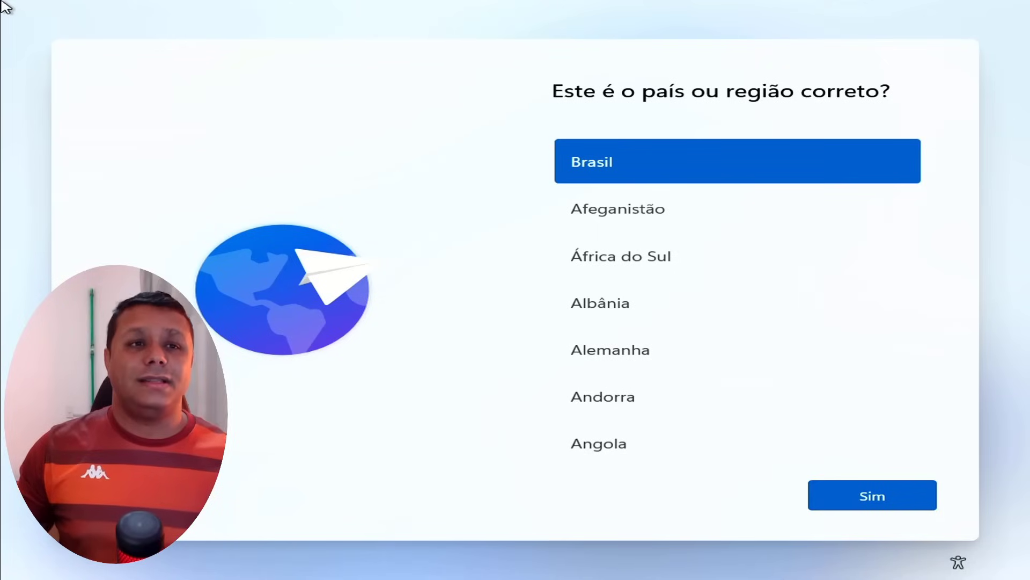
# - Confirm Brasil as the region, select the Português (Brasil ABNT2) keyboard layout and skip adding a second one
pyautogui.click(856, 499)
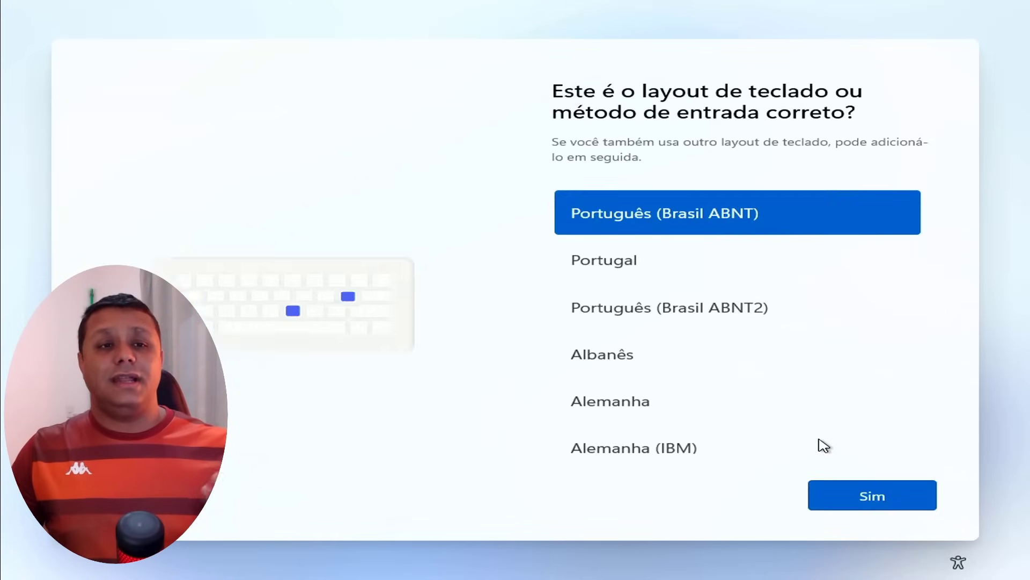
pyautogui.click(773, 322)
pyautogui.click(901, 507)
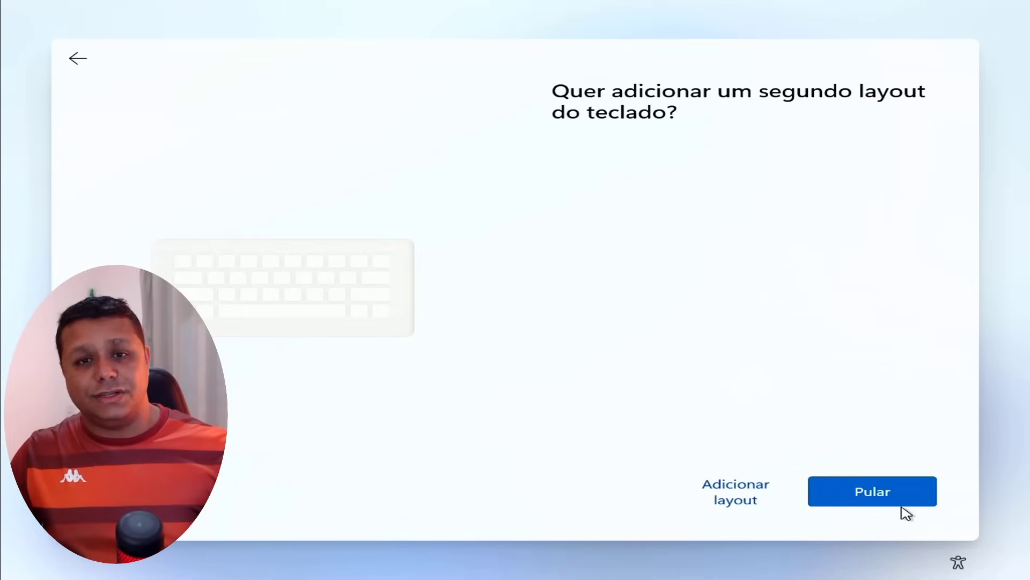
pyautogui.click(902, 506)
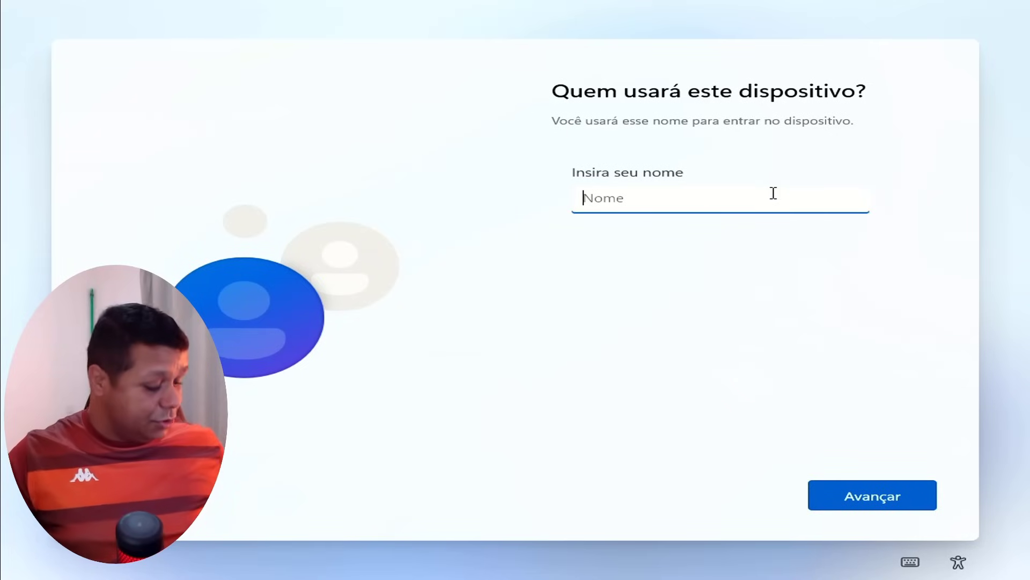
# - Enter the device user's name and continue without setting a password
pyautogui.write('Sayro')
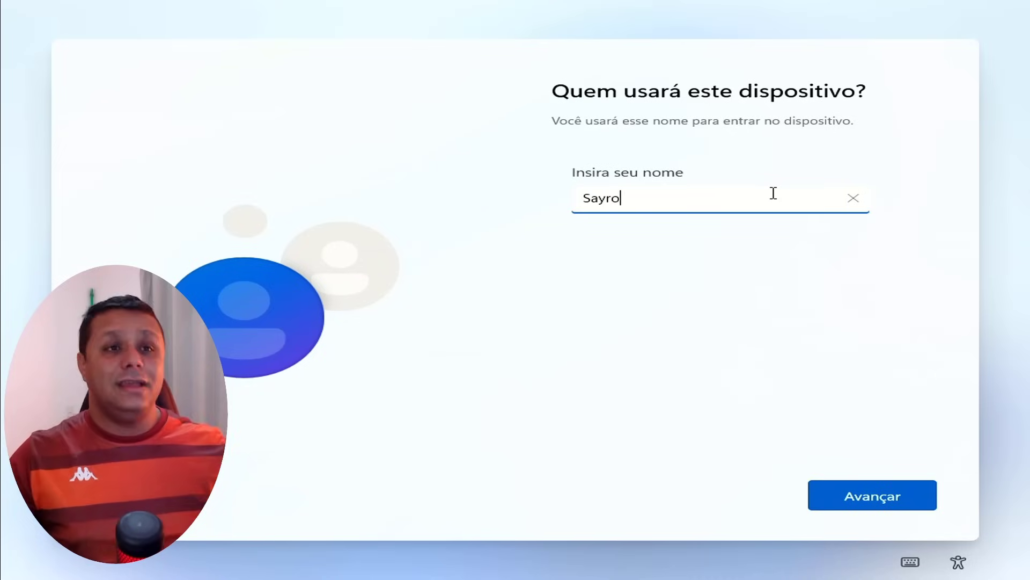
pyautogui.click(891, 500)
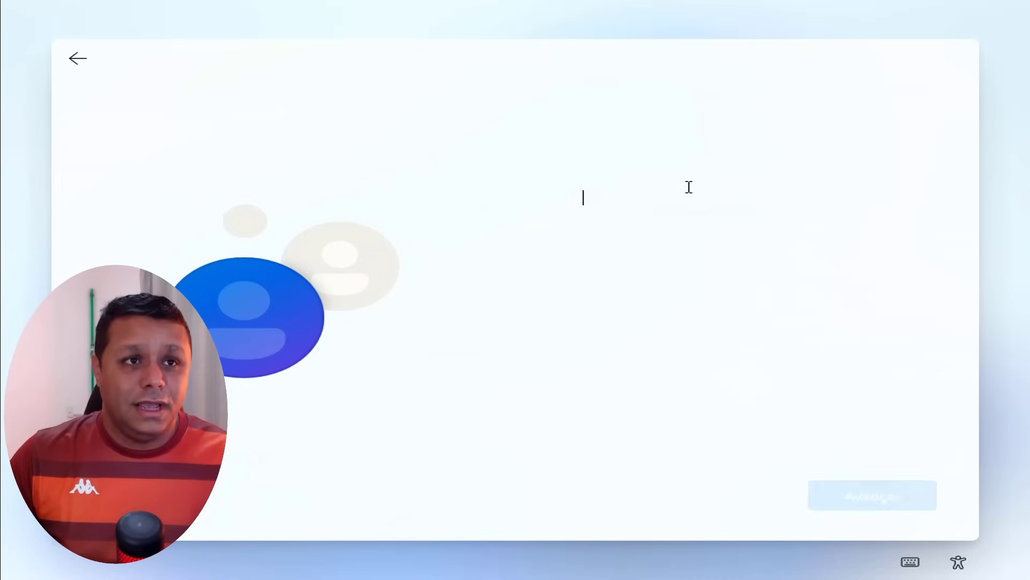
pyautogui.click(862, 494)
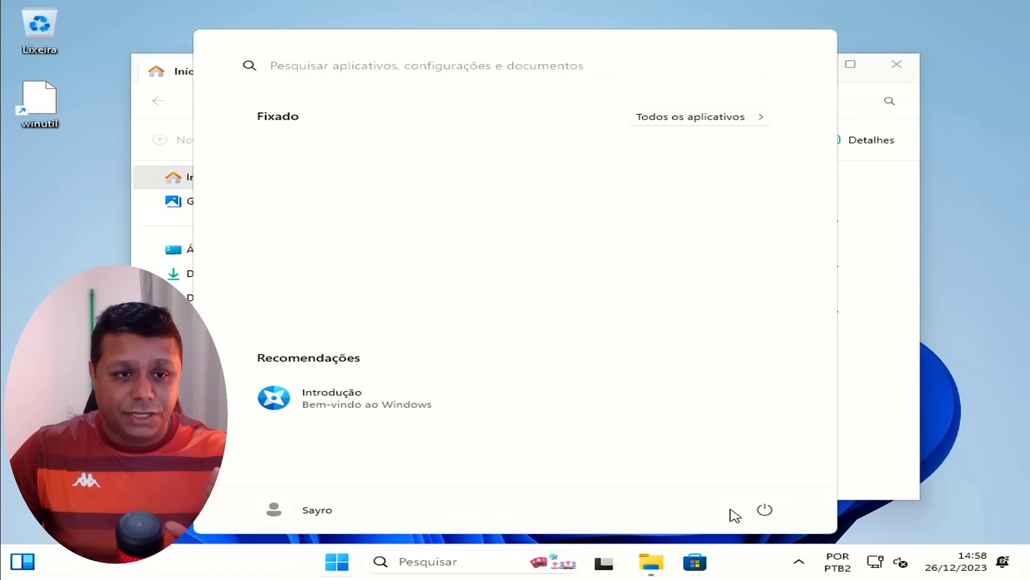
# - Open Task Manager, examine the CPU and memory performance figures, and close it
pyautogui.rightClick(747, 560)
pyautogui.click(808, 504)
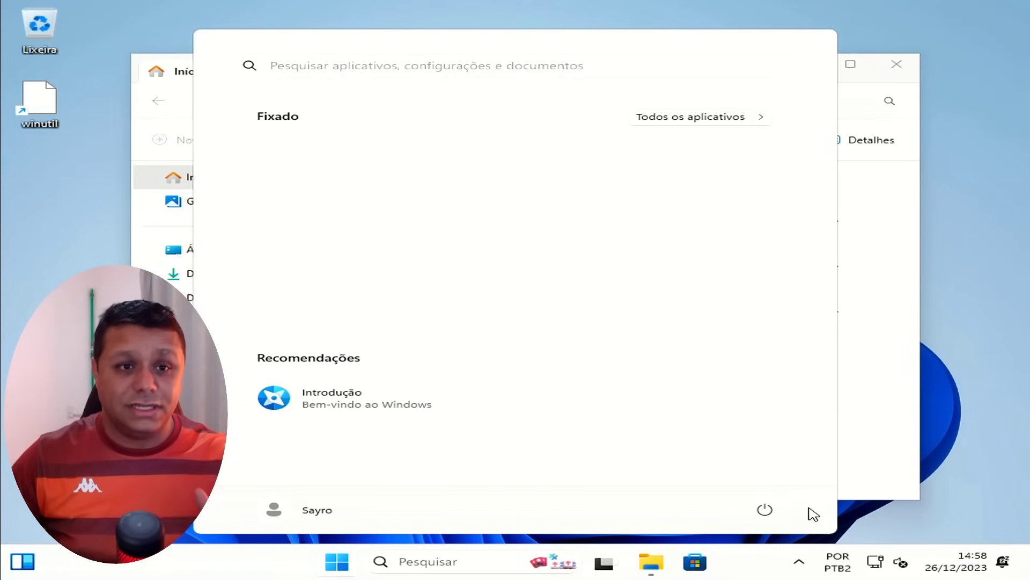
pyautogui.moveTo(663, 85); pyautogui.dragTo(839, 80)
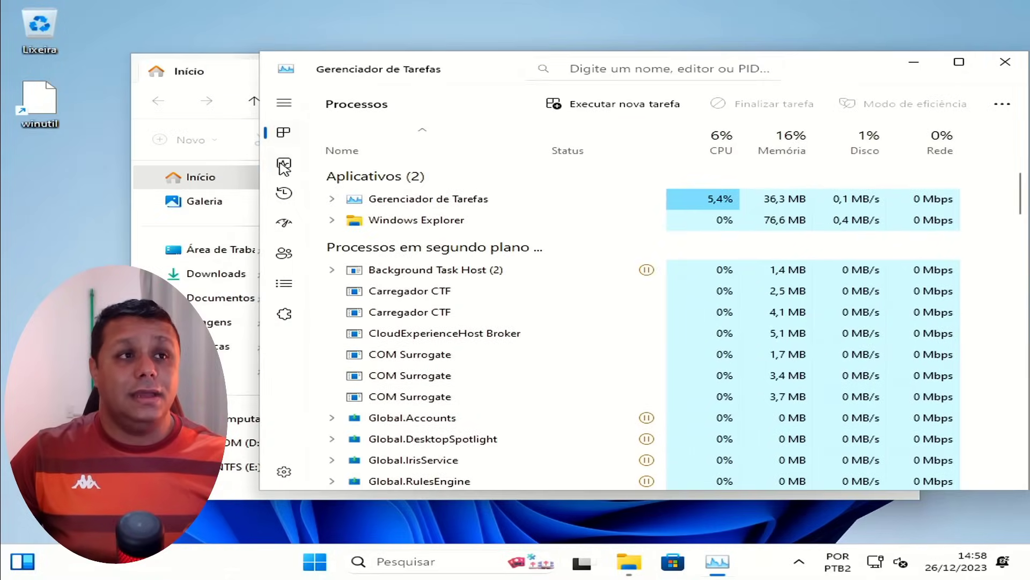
pyautogui.click(285, 164)
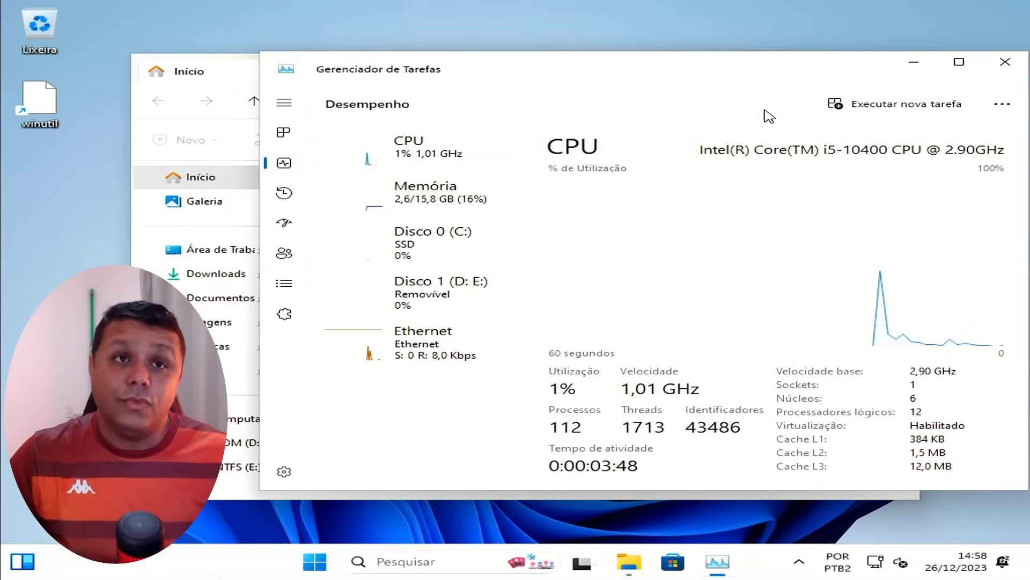
pyautogui.moveTo(755, 81); pyautogui.dragTo(655, 70)
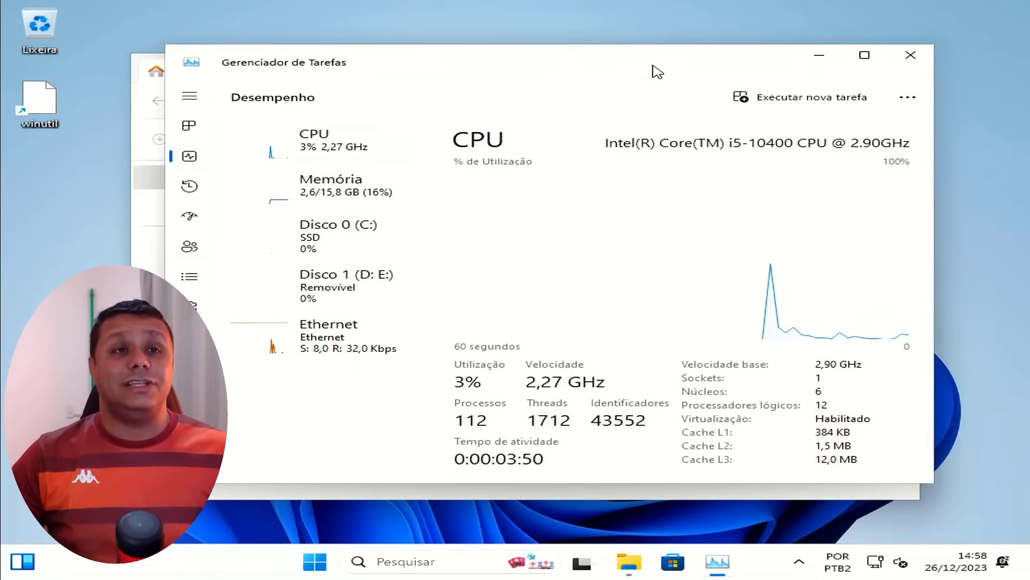
pyautogui.click(911, 57)
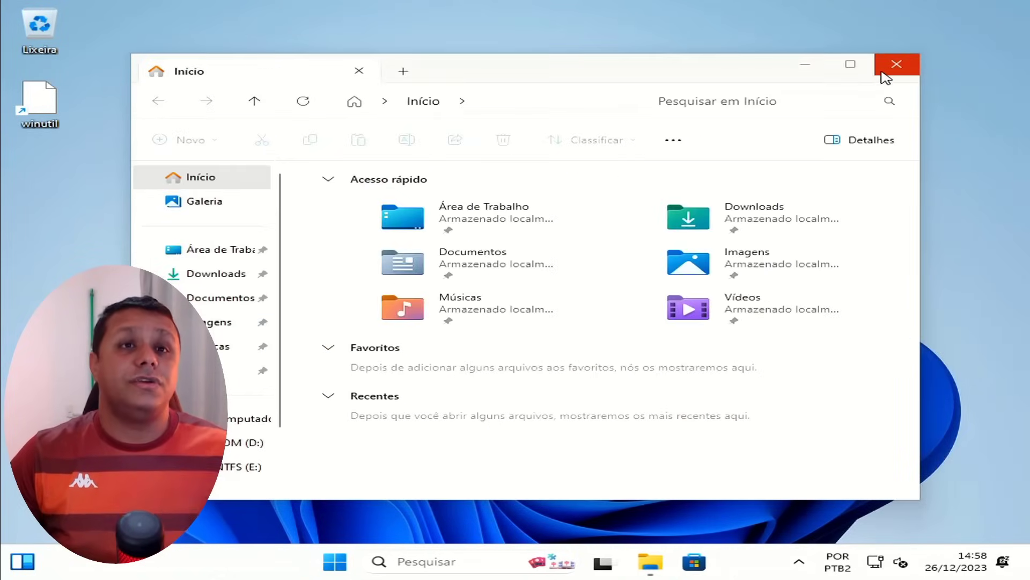
# - Close File Explorer, run the winutil desktop shortcut with administrator permission and minimize its PowerShell window
pyautogui.click(895, 65)
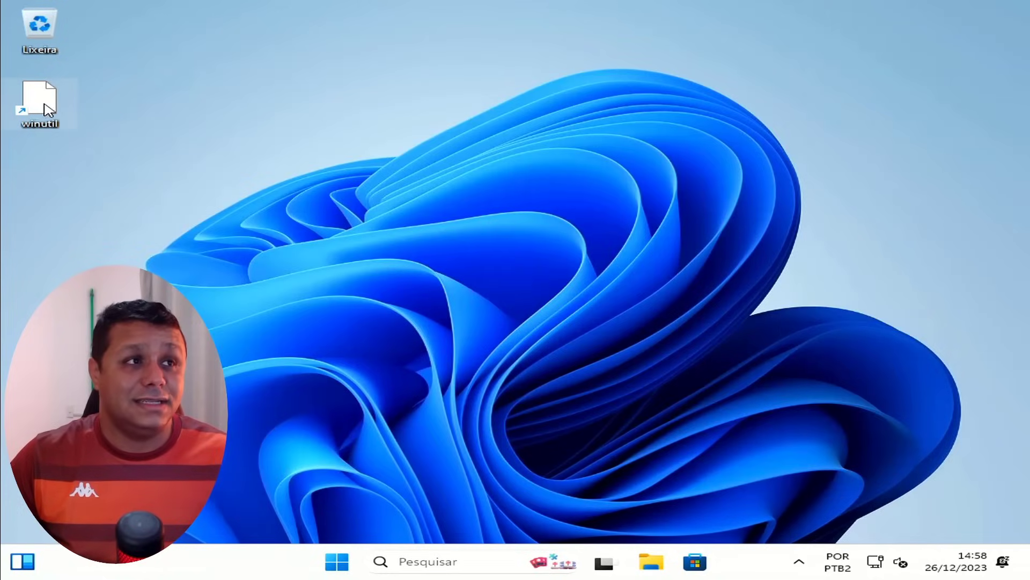
pyautogui.moveTo(103, 139); pyautogui.dragTo(50, 111)
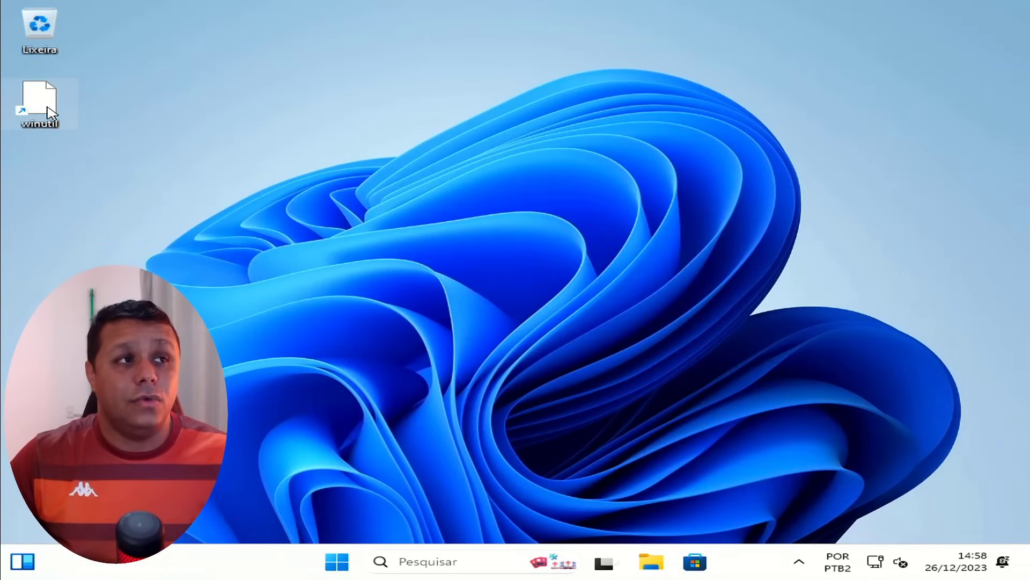
pyautogui.doubleClick(48, 108)
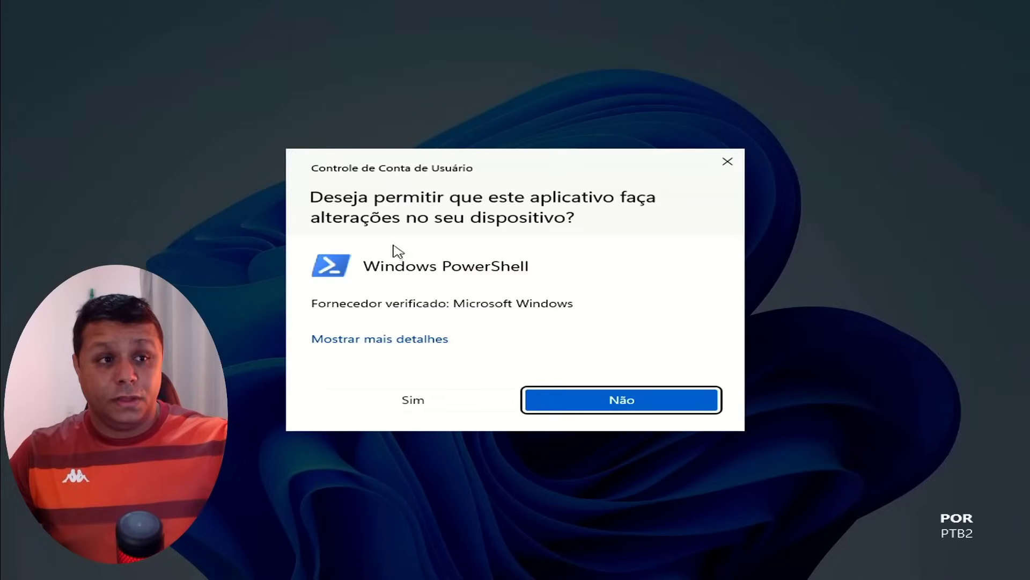
pyautogui.click(445, 397)
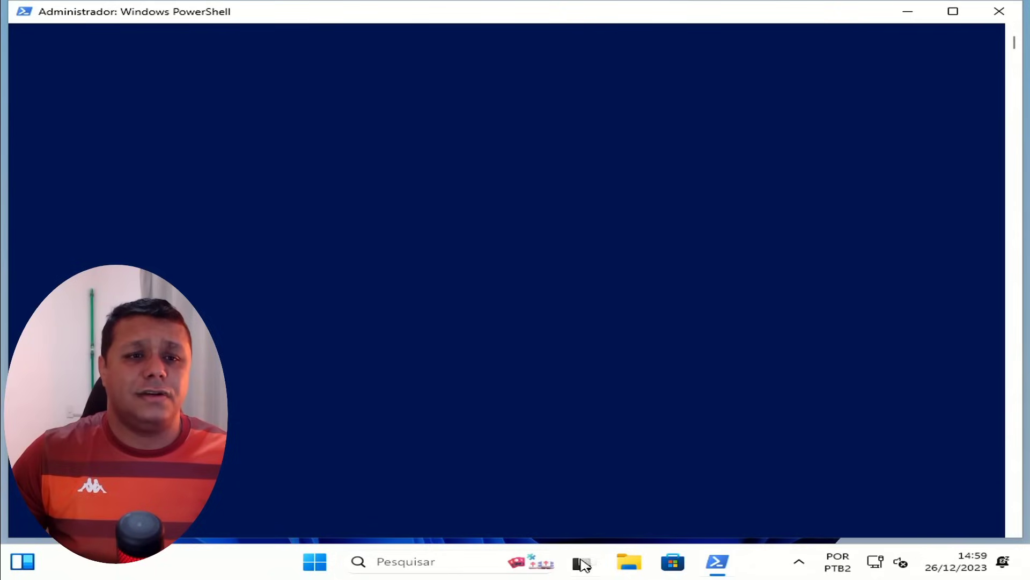
pyautogui.click(805, 562)
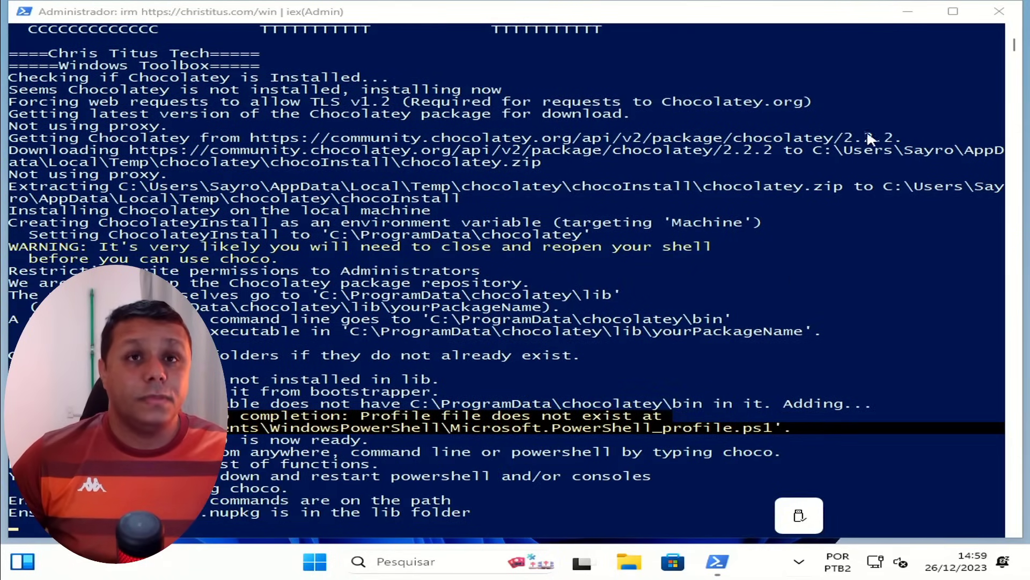
pyautogui.click(908, 11)
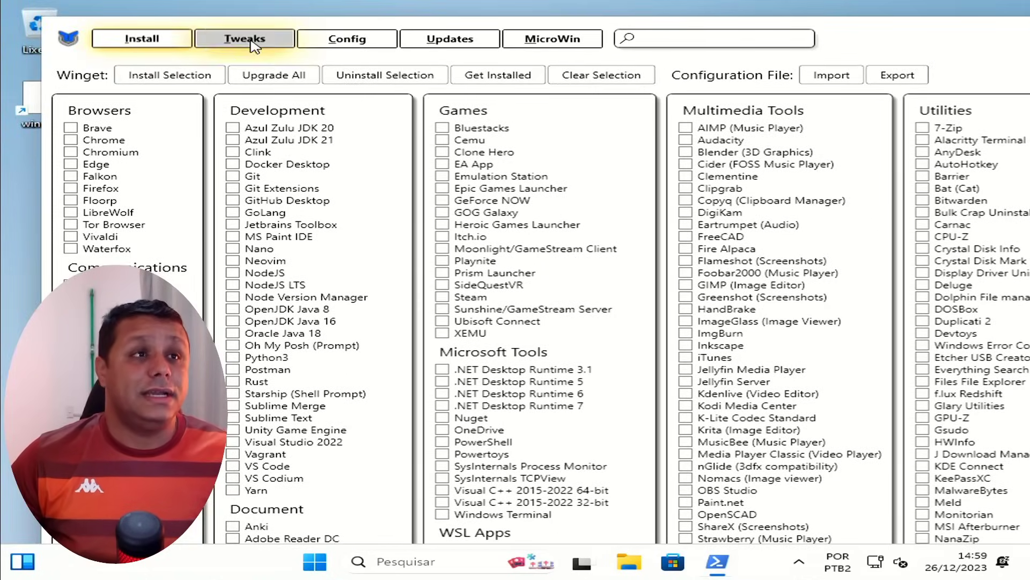
# - Open winutil's Tweaks page, load the recommended Desktop selection and reposition the window so the full tweak list is accessible
pyautogui.click(251, 42)
pyautogui.click(261, 82)
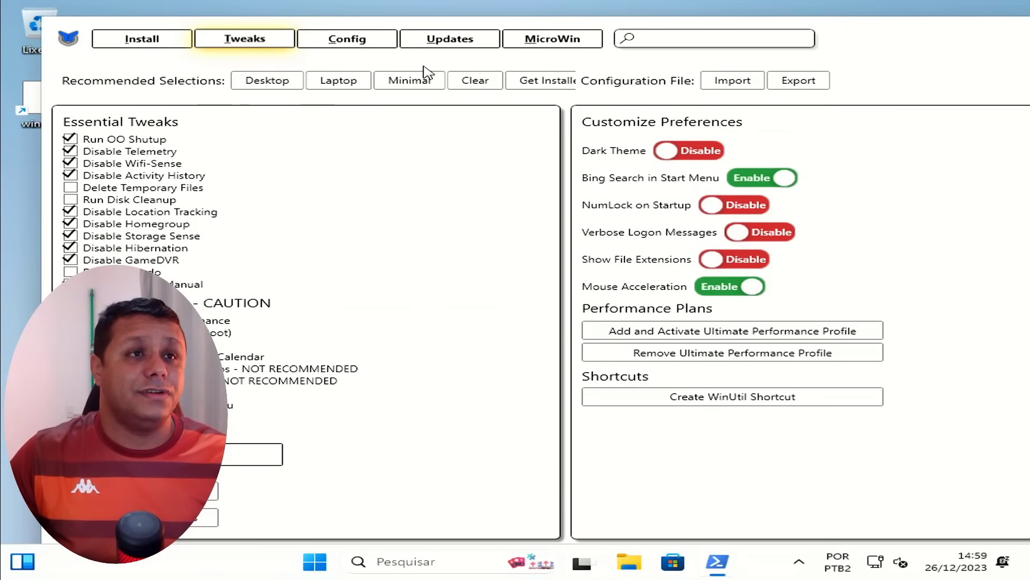
pyautogui.moveTo(839, 56); pyautogui.dragTo(748, 94)
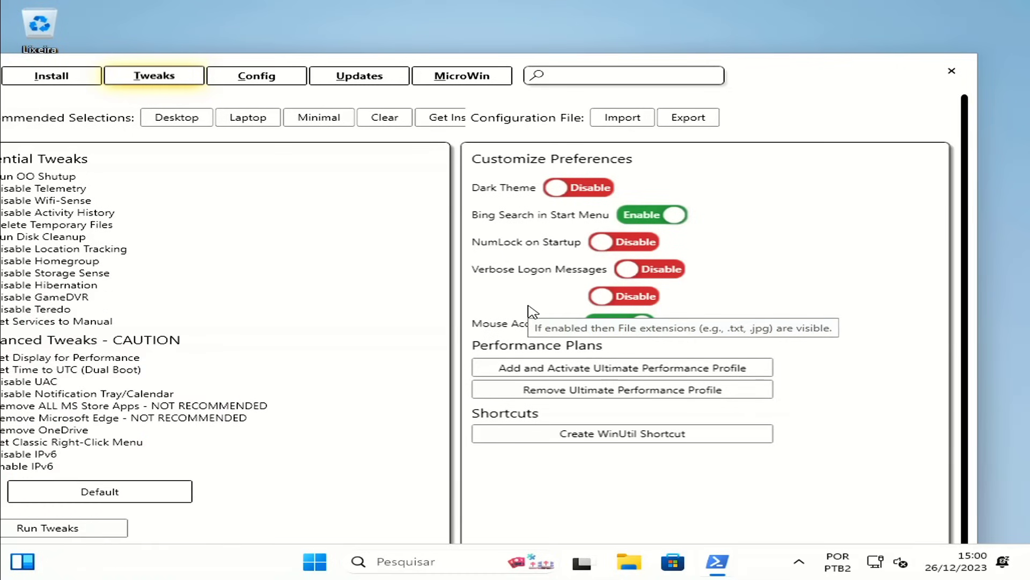
pyautogui.moveTo(804, 81); pyautogui.dragTo(888, 39)
# - Clear Run OO Shutup and select Set Display for Performance, Remove OneDrive, Disable IPv6 and Disable Notification Tray/Calendar
pyautogui.click(64, 315)
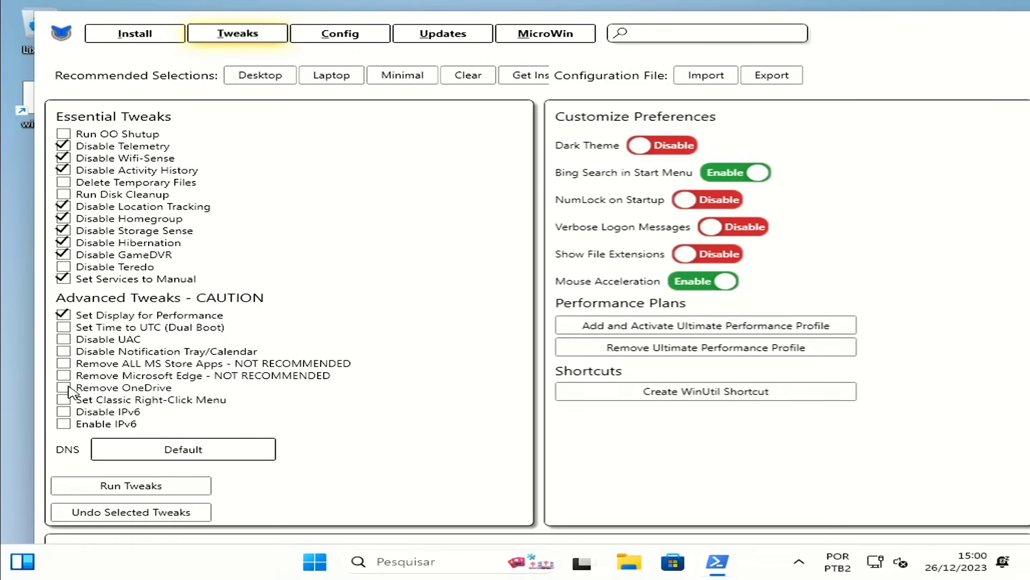
pyautogui.click(65, 413)
pyautogui.click(64, 352)
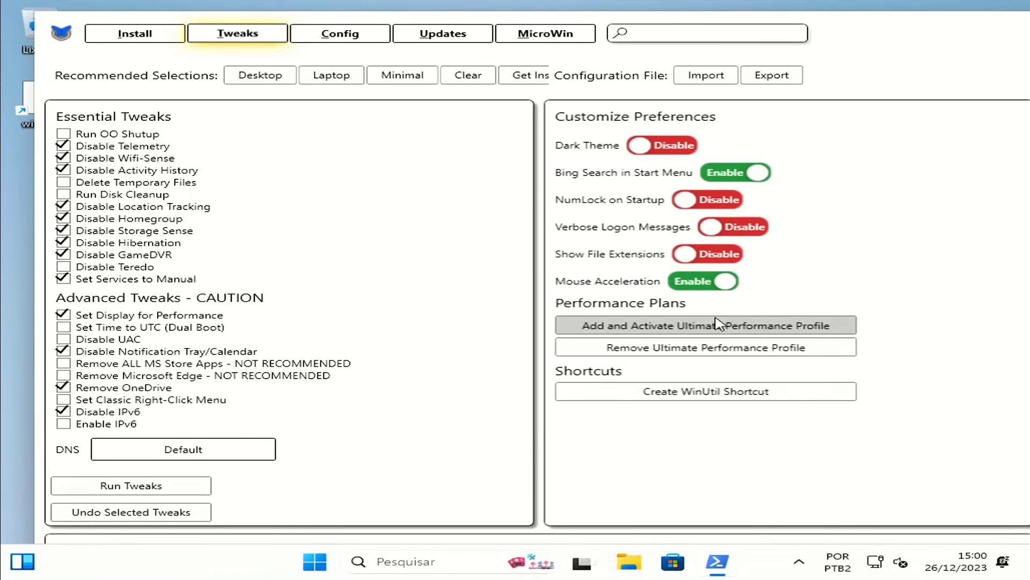
# - Disable Mouse Acceleration and Bing Search in Start Menu, and run the selected tweaks
pyautogui.click(679, 284)
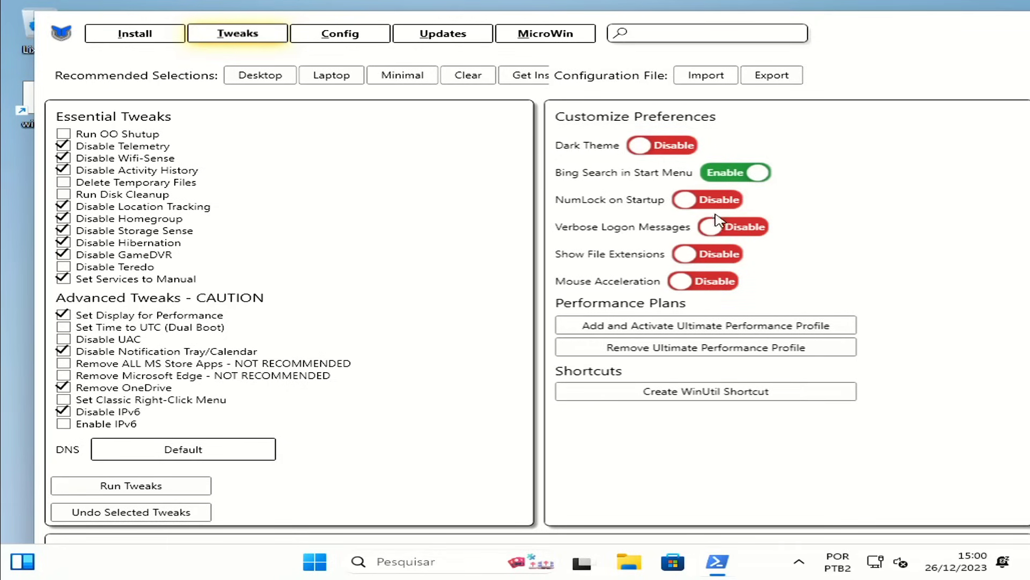
pyautogui.click(735, 176)
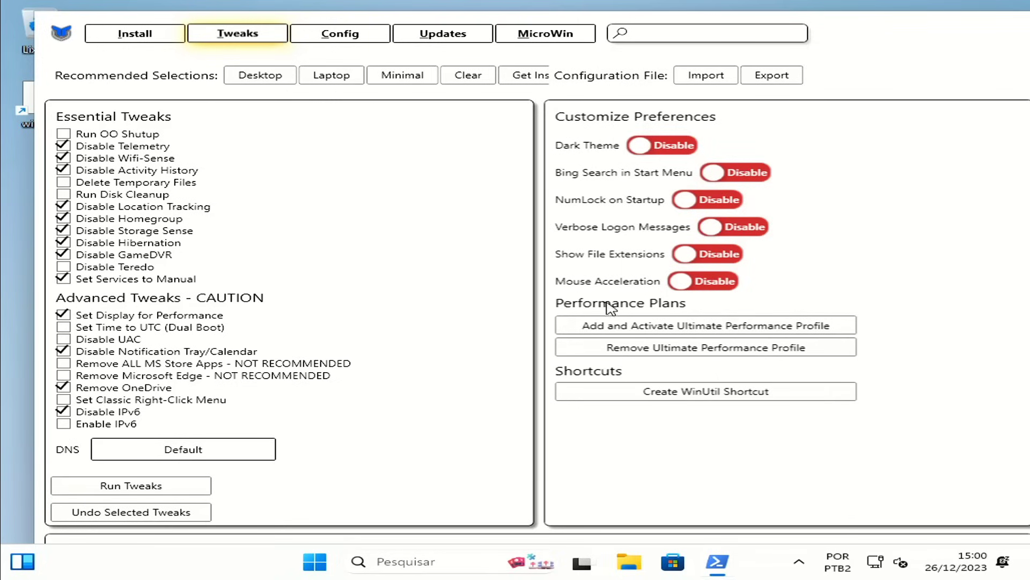
pyautogui.click(149, 482)
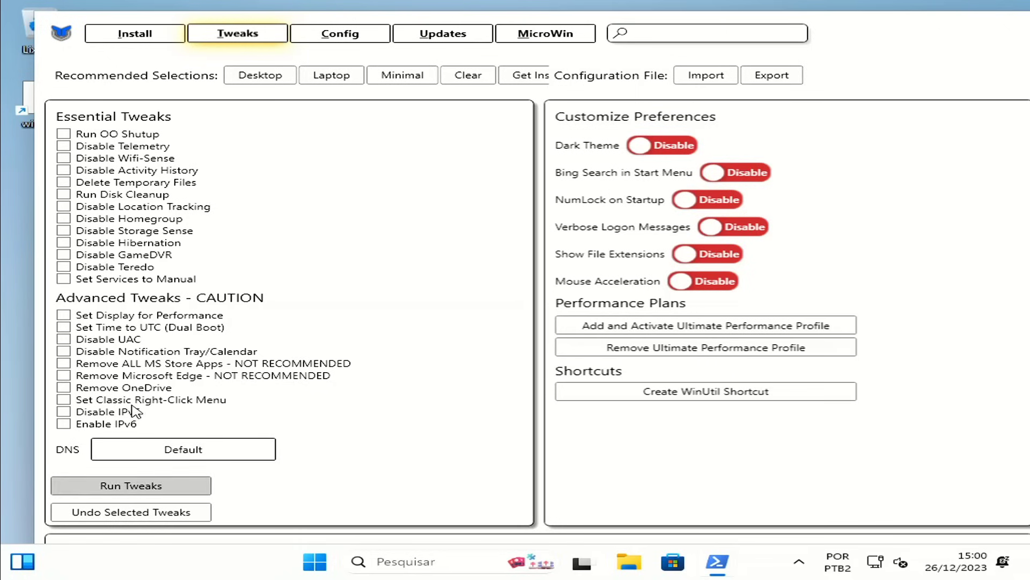
# - Restart Windows, forcing the restart despite the running Task Host Window
pyautogui.moveTo(510, 370)
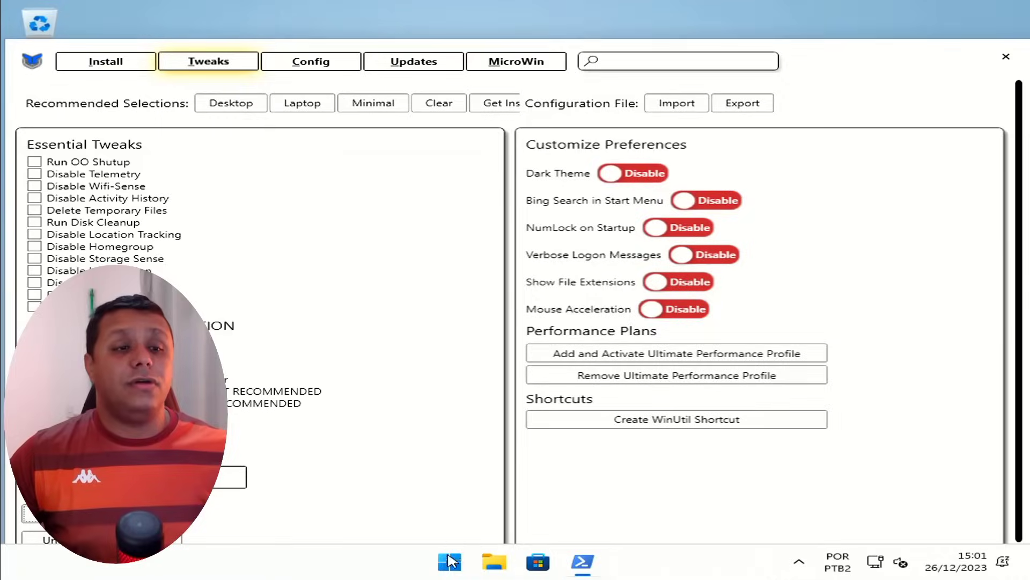
pyautogui.rightClick(479, 534)
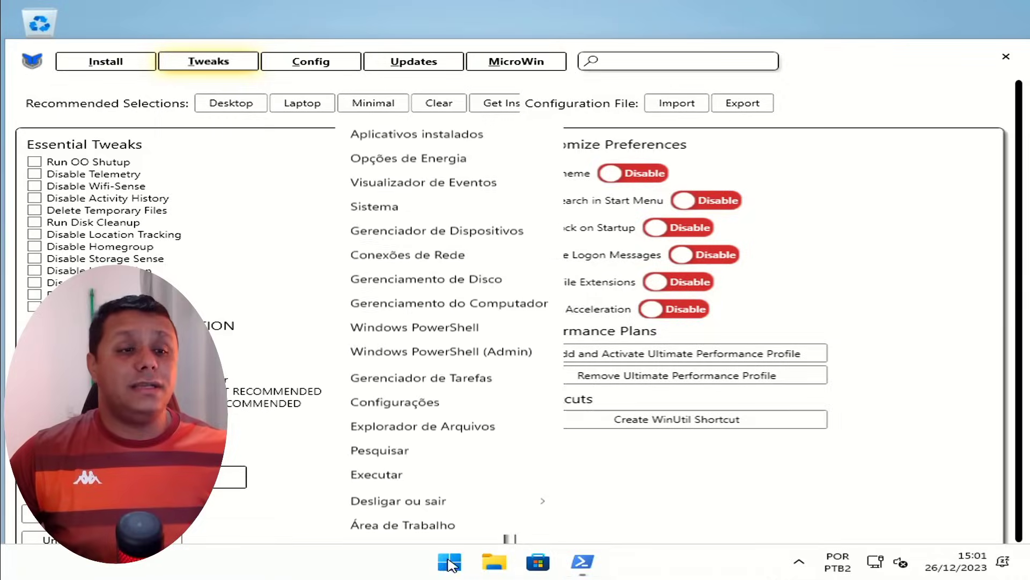
pyautogui.moveTo(502, 502)
pyautogui.click(587, 498)
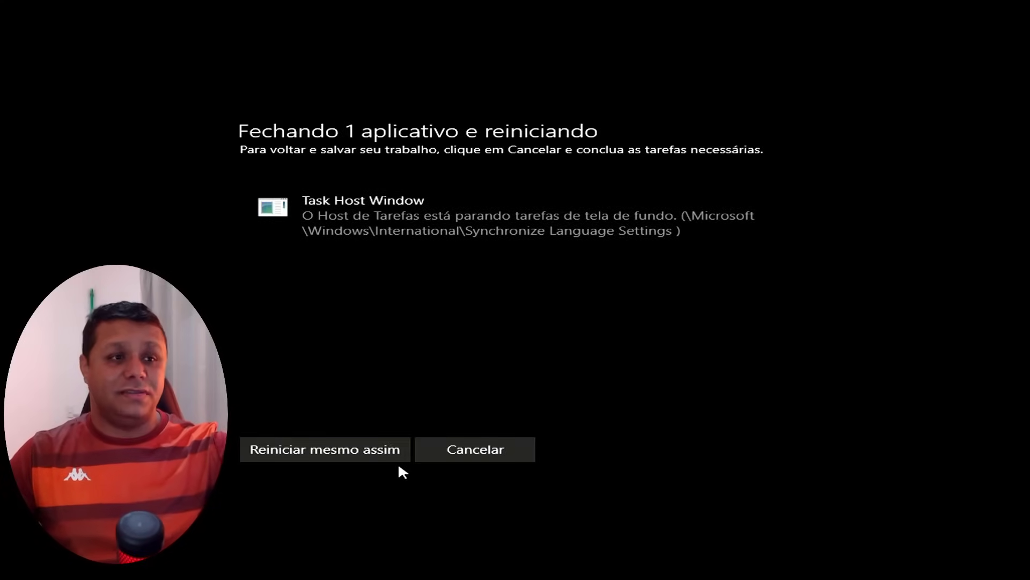
pyautogui.click(391, 455)
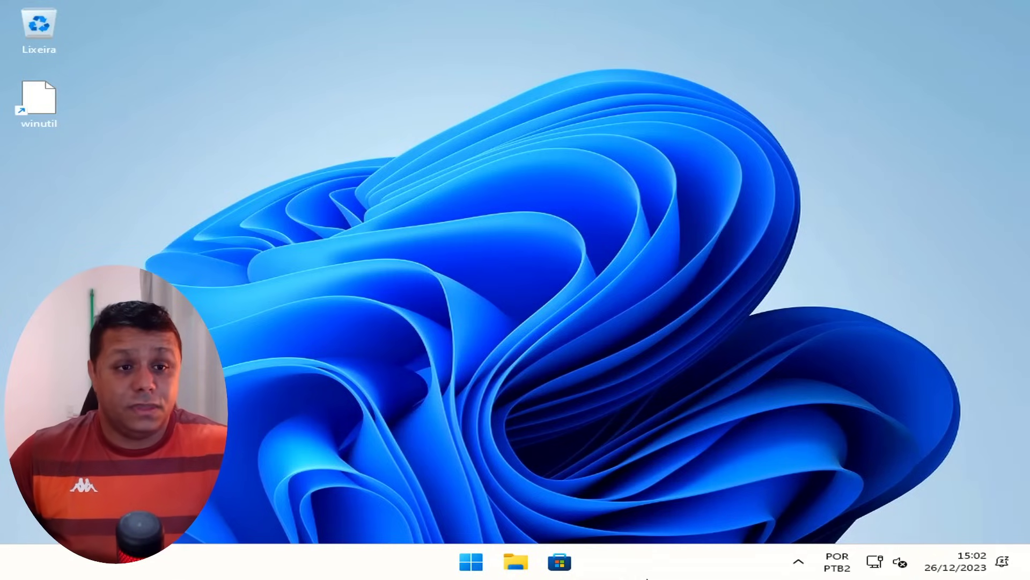
# - Open Task Manager, examine the CPU and memory usage in the performance view, and close it
pyautogui.rightClick(681, 574)
pyautogui.click(781, 501)
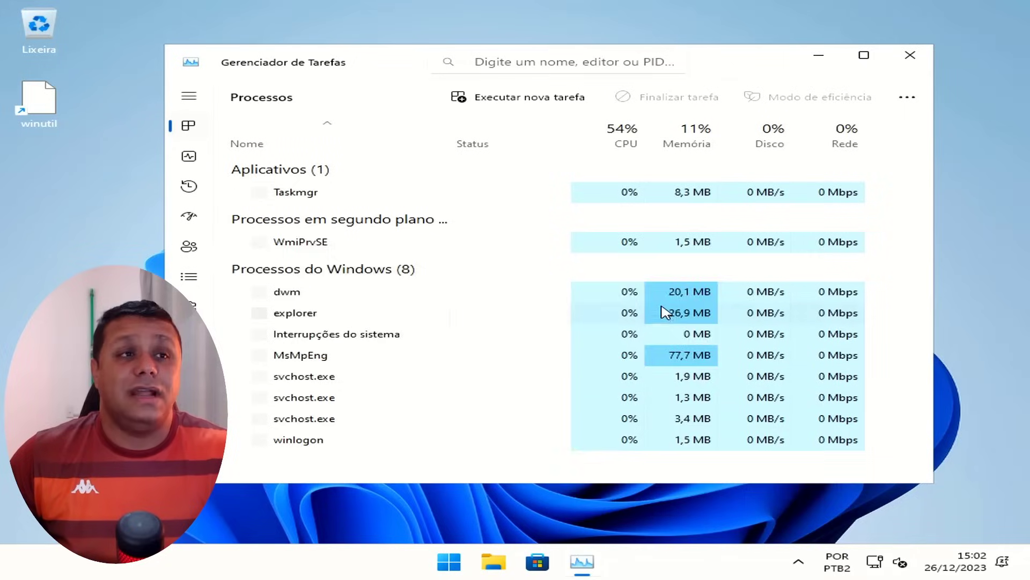
pyautogui.click(189, 161)
pyautogui.moveTo(488, 62); pyautogui.dragTo(576, 47)
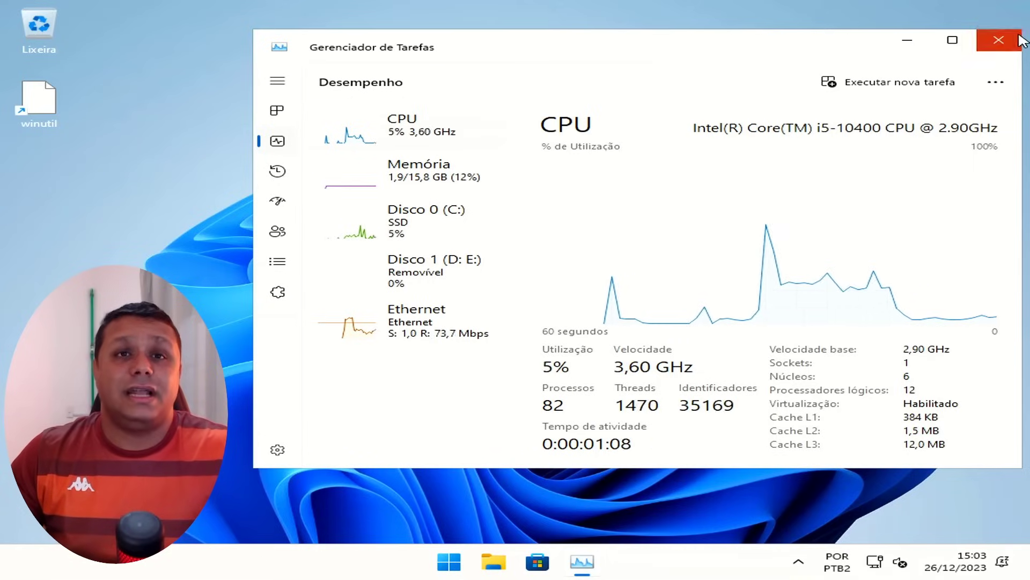
pyautogui.click(999, 40)
# - Find Mozilla Firefox in the Microsoft Store and install it
pyautogui.click(560, 562)
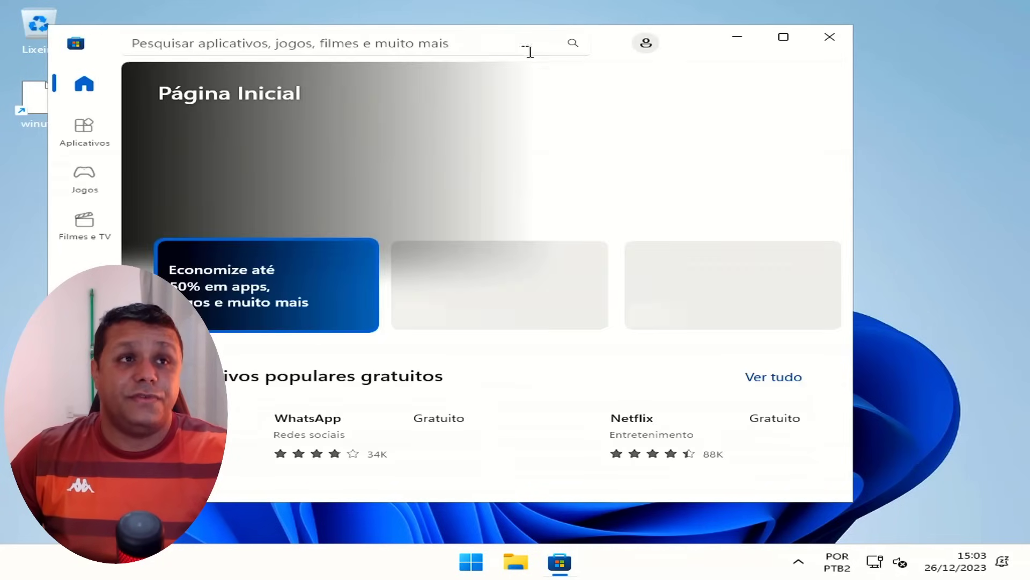
pyautogui.click(444, 52)
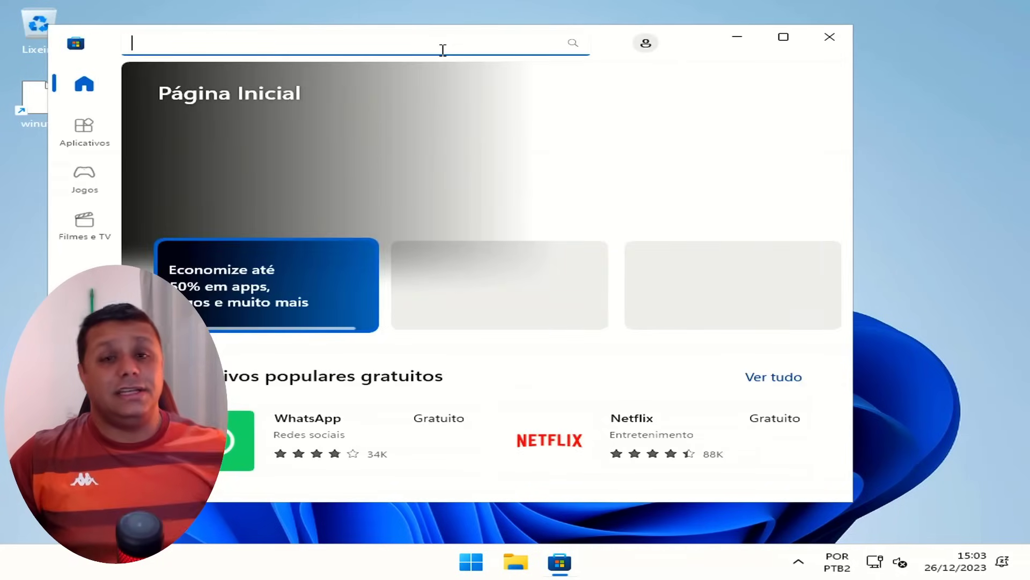
pyautogui.write('mo')
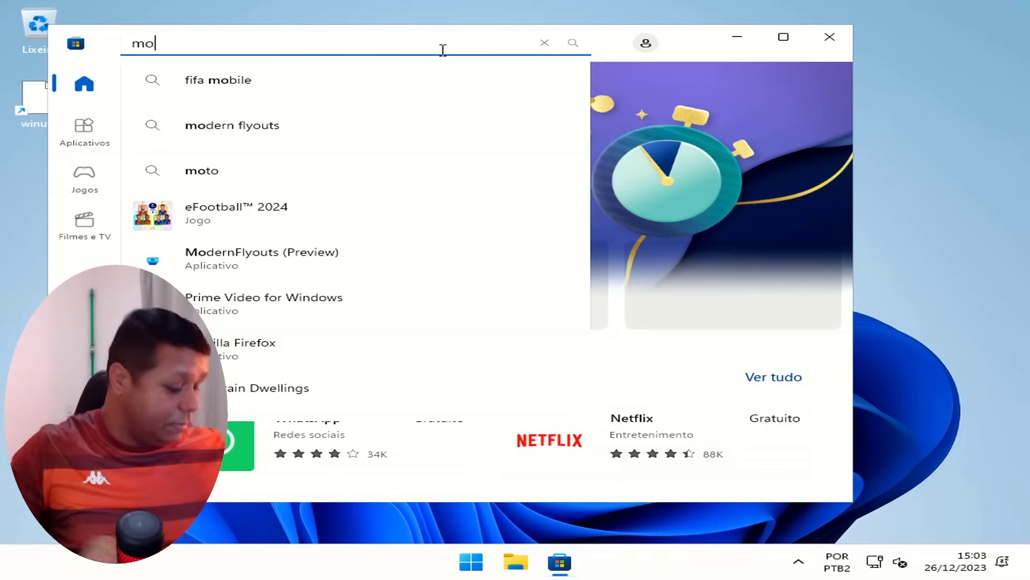
pyautogui.write('zil')
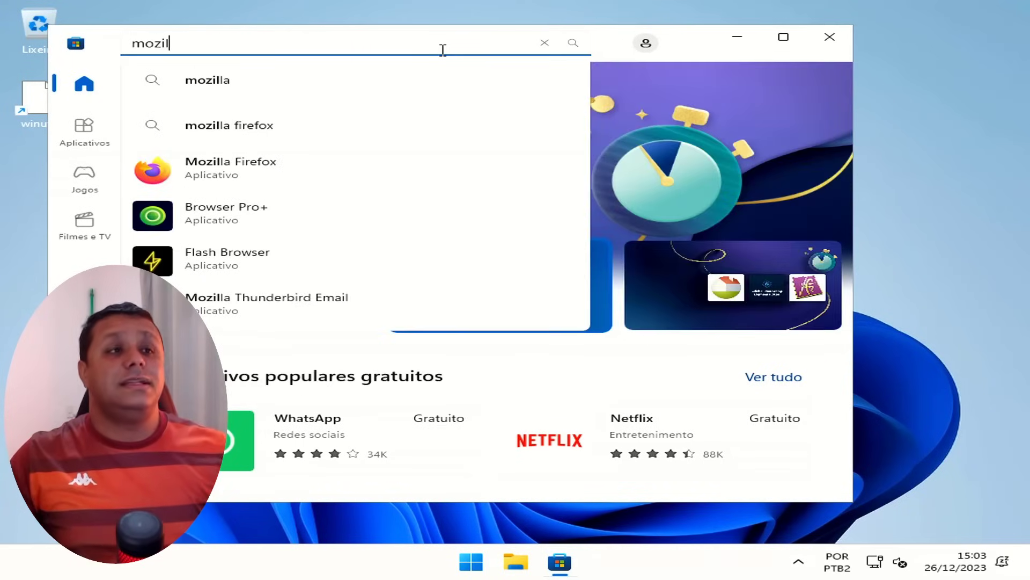
pyautogui.click(235, 182)
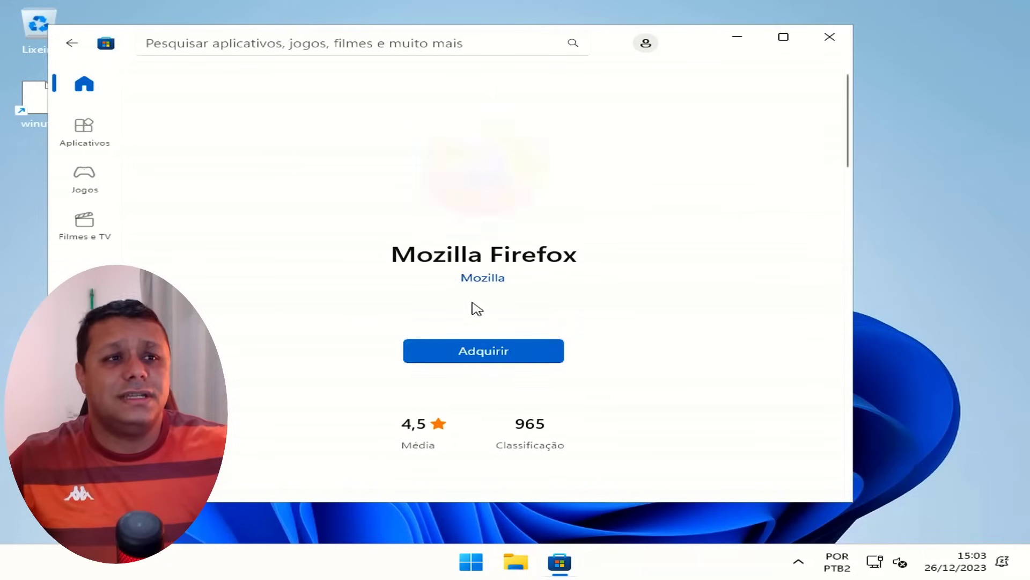
pyautogui.click(502, 350)
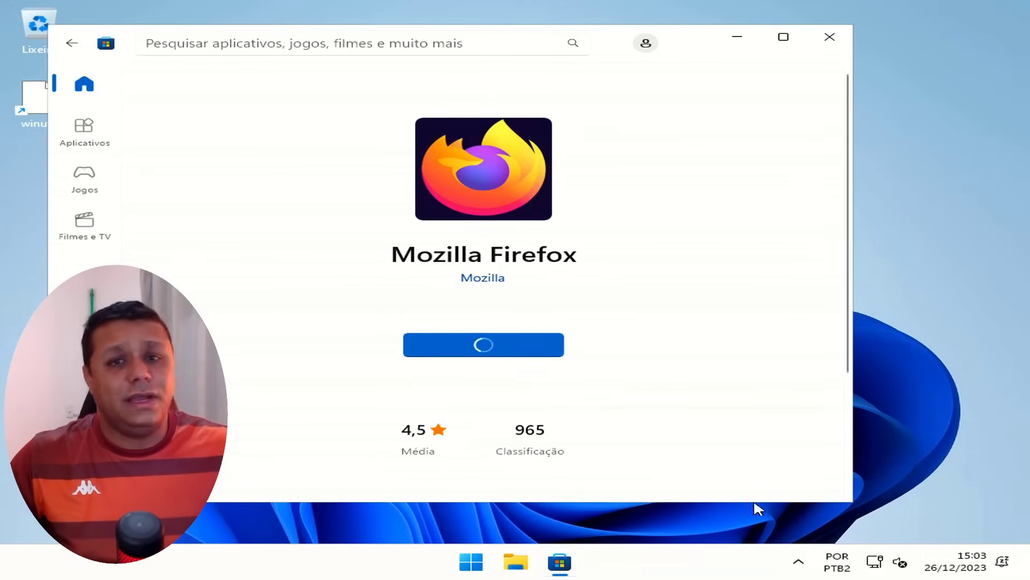
pyautogui.click(799, 561)
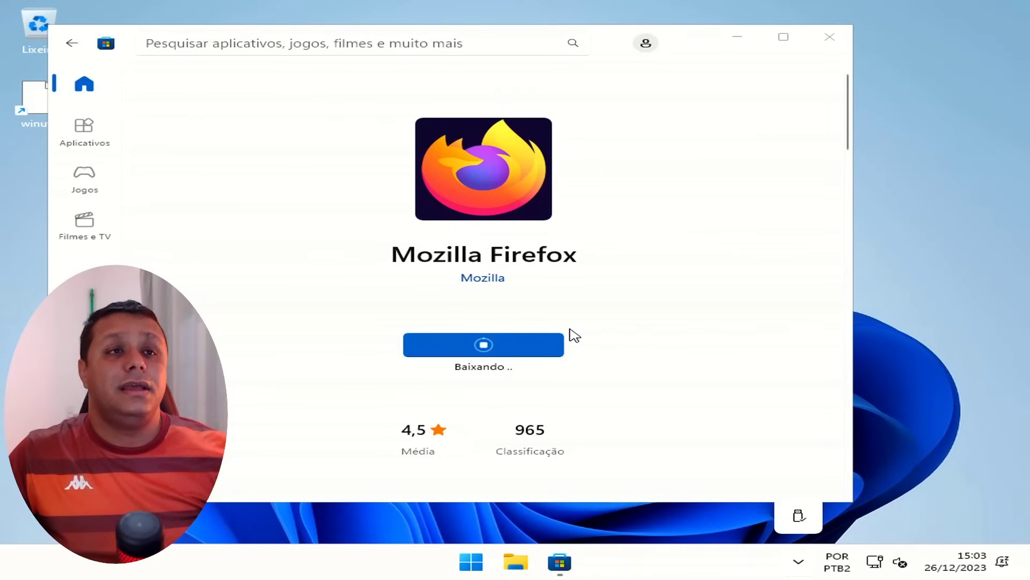
pyautogui.moveTo(711, 45); pyautogui.dragTo(832, 44)
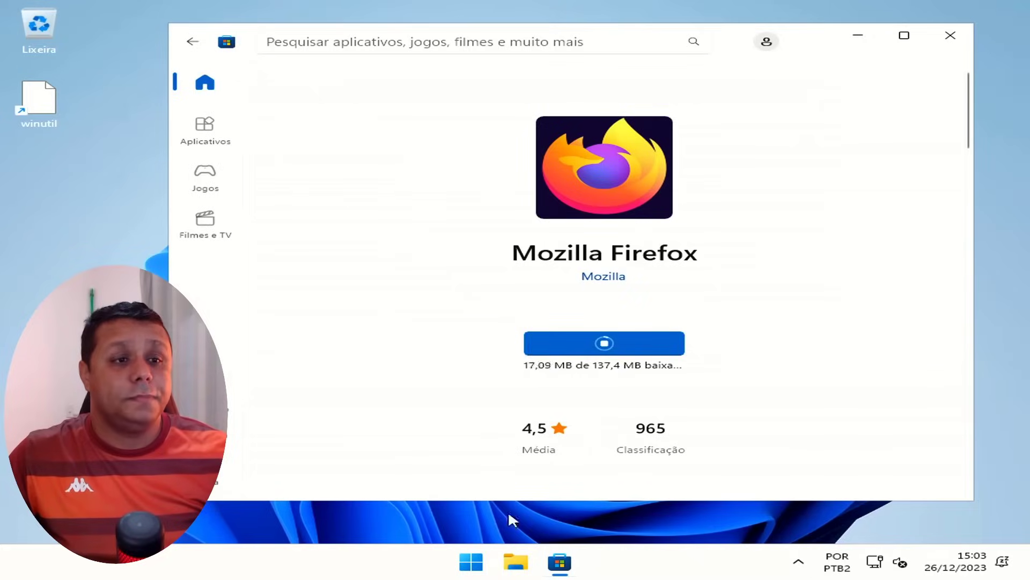
# - Look through the Start menu's list of all apps to see what is installed, and return to the Store
pyautogui.click(471, 561)
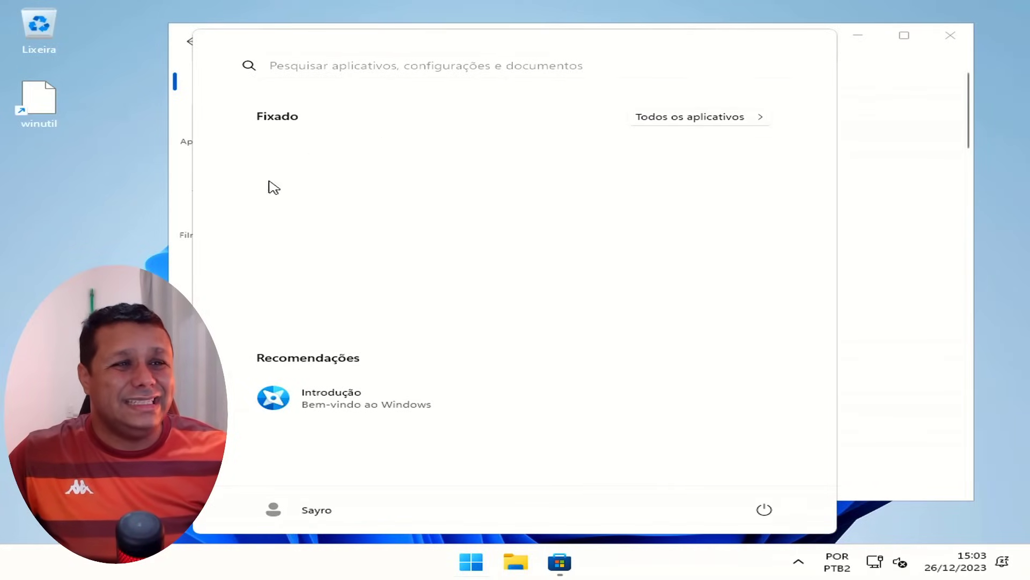
pyautogui.click(714, 119)
pyautogui.scroll(-10, 376, 279)
pyautogui.scroll(-5, 349, 330)
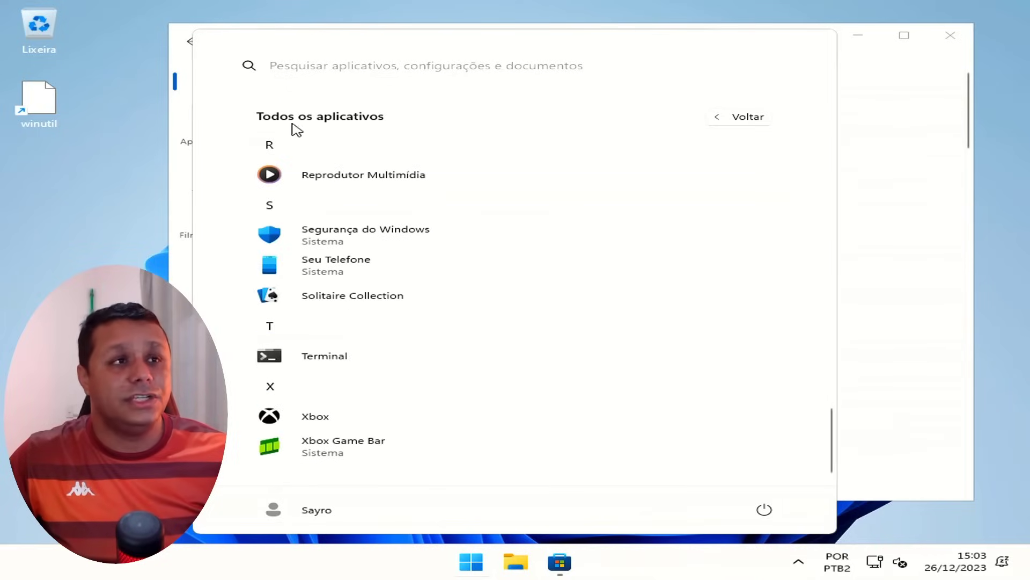
pyautogui.click(891, 140)
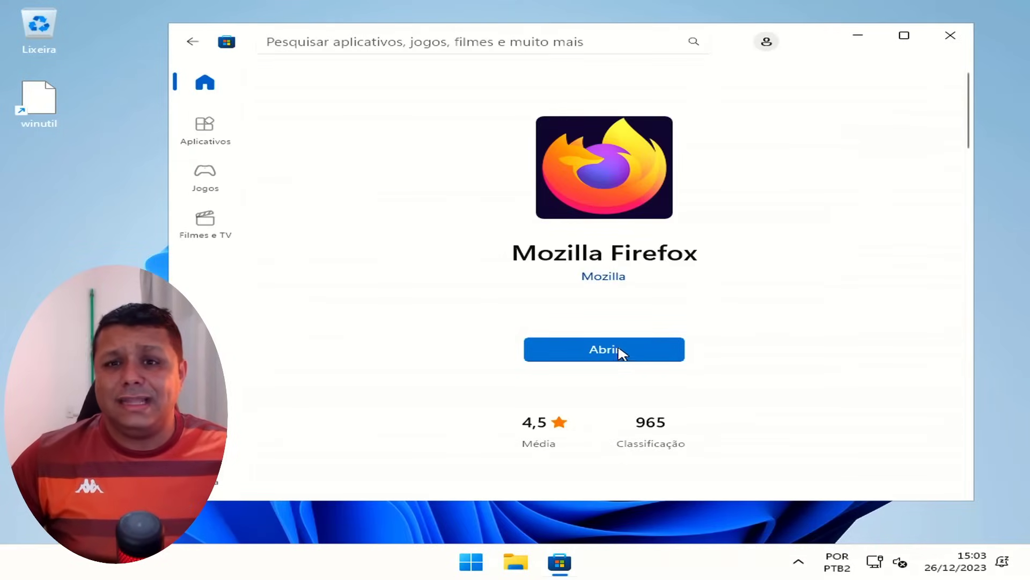
# - Launch the installed Firefox, open Windows Settings and move its window aside
pyautogui.rightClick(471, 572)
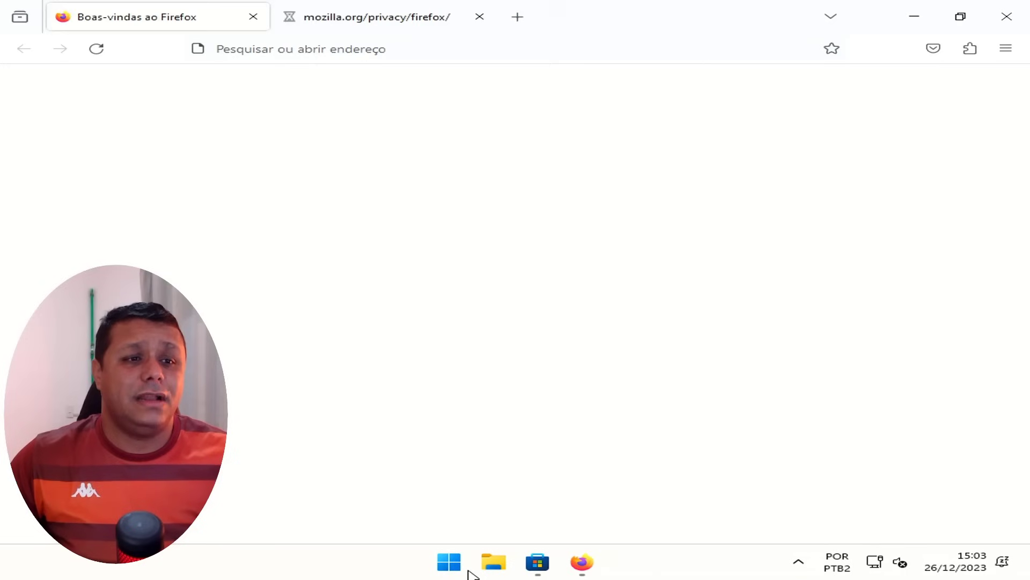
pyautogui.click(462, 569)
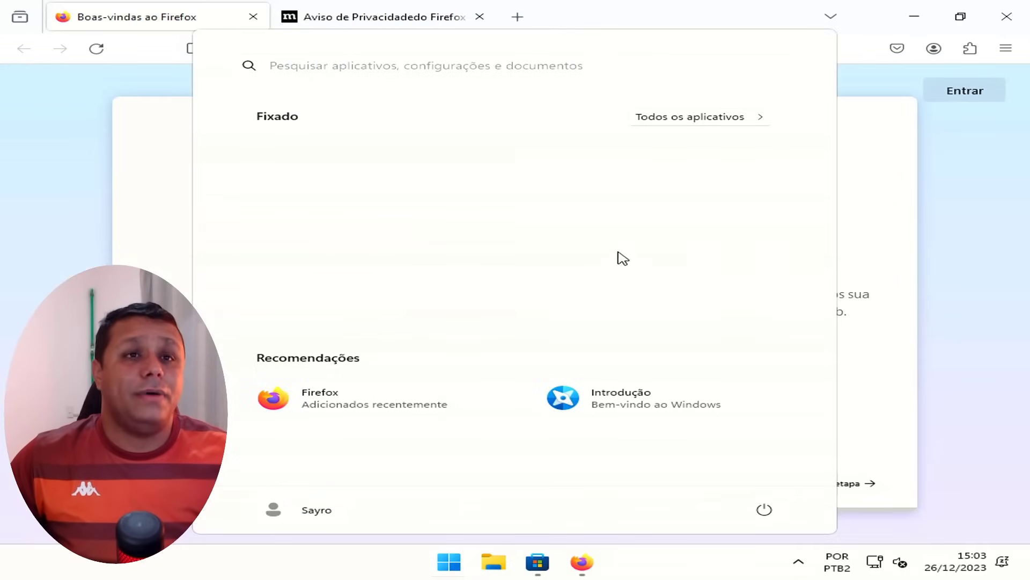
pyautogui.rightClick(450, 558)
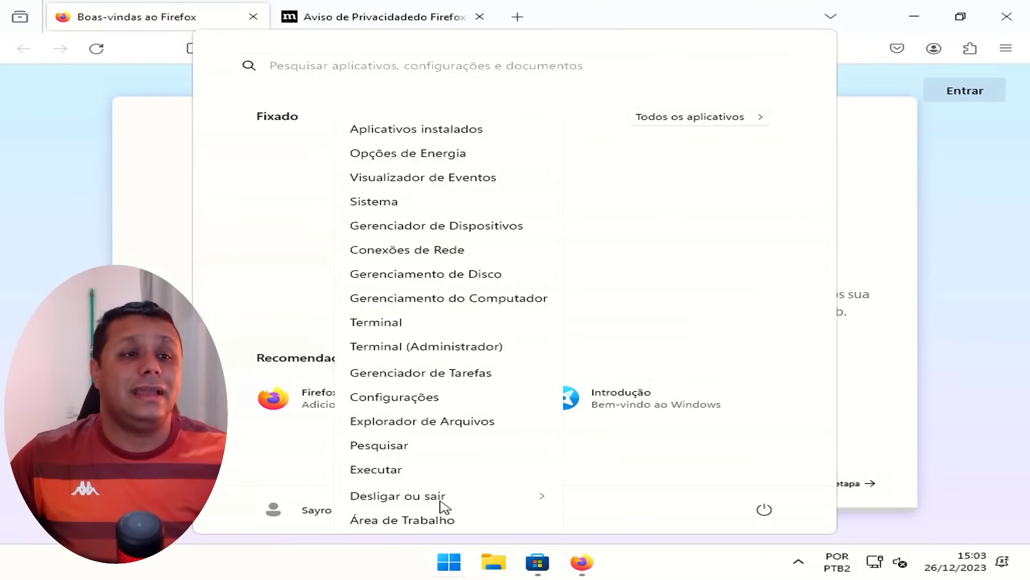
pyautogui.click(395, 397)
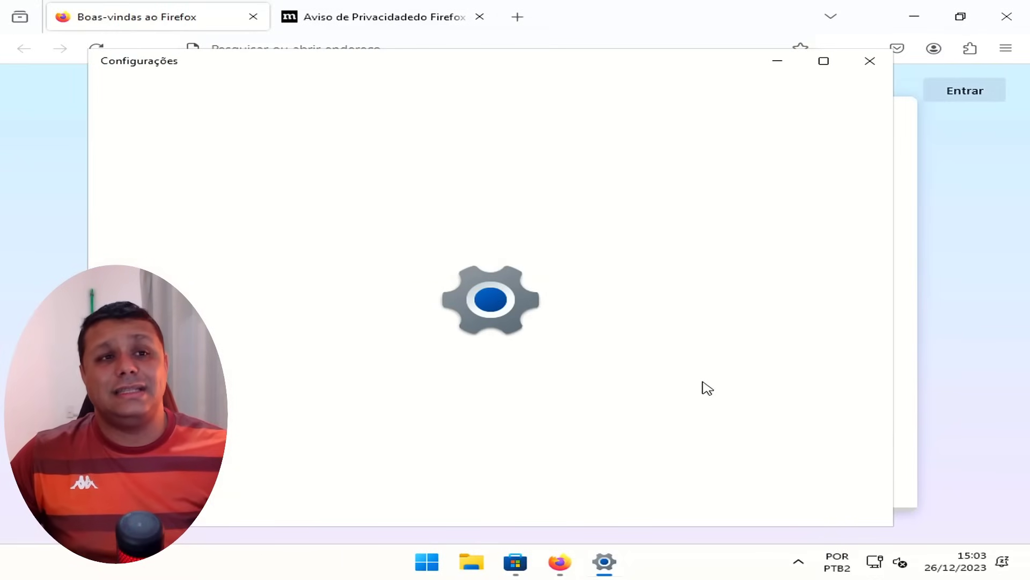
pyautogui.moveTo(674, 67); pyautogui.dragTo(899, 50)
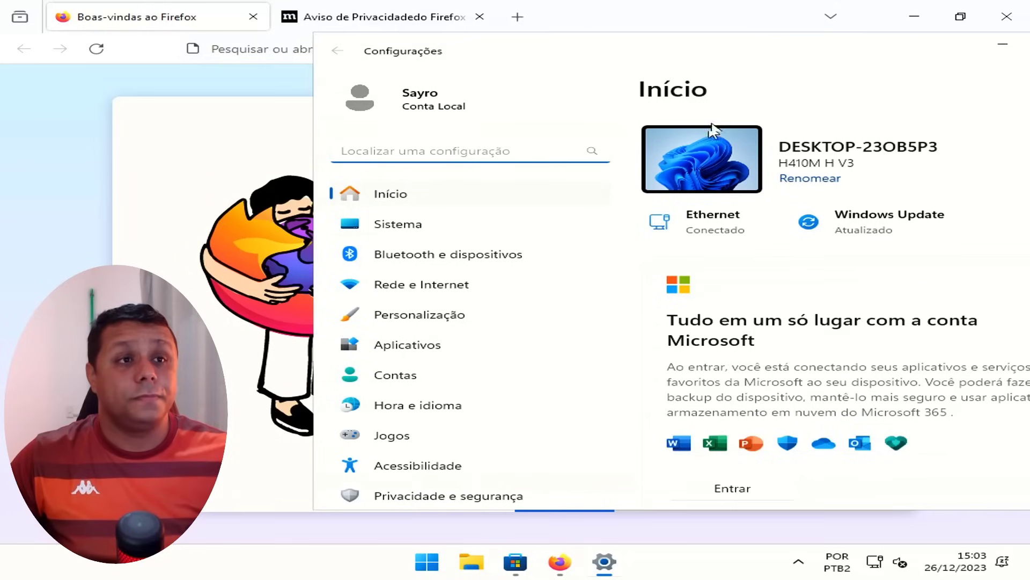
# - Apply the dark purple glow theme under Personalização, and close Settings and Firefox
pyautogui.click(436, 317)
pyautogui.scroll(-1, 782, 340)
pyautogui.click(700, 284)
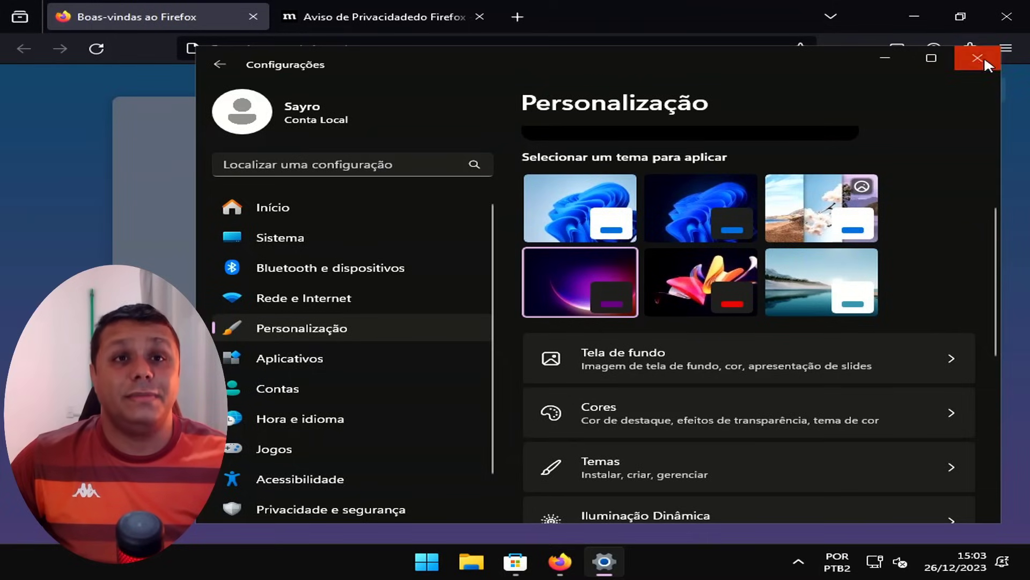
pyautogui.click(984, 56)
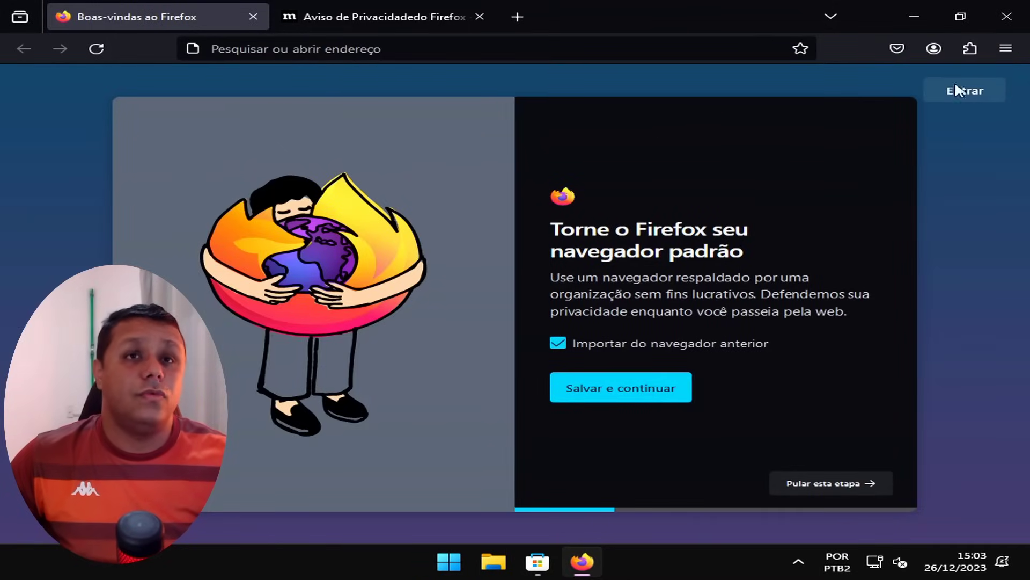
pyautogui.click(1007, 17)
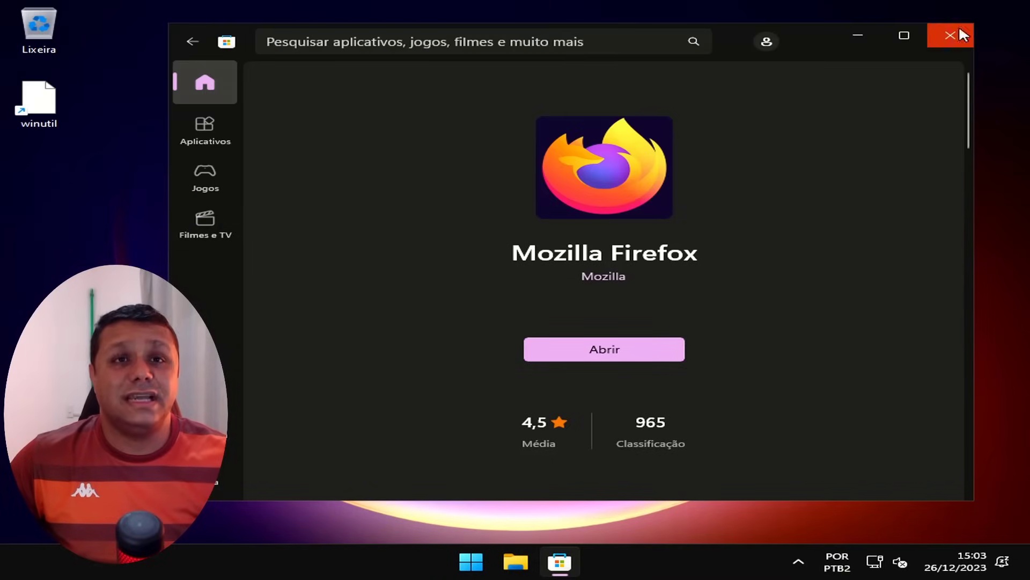
# - Search the Microsoft Store for translucenttb and open the TranslucentTB app page
pyautogui.click(466, 31)
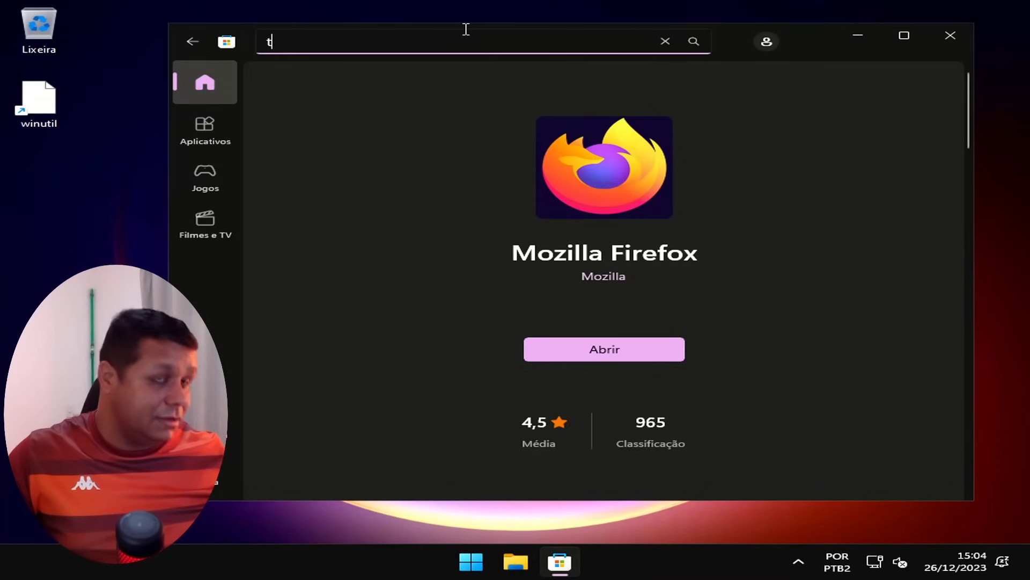
pyautogui.write('tr')
pyautogui.click(413, 75)
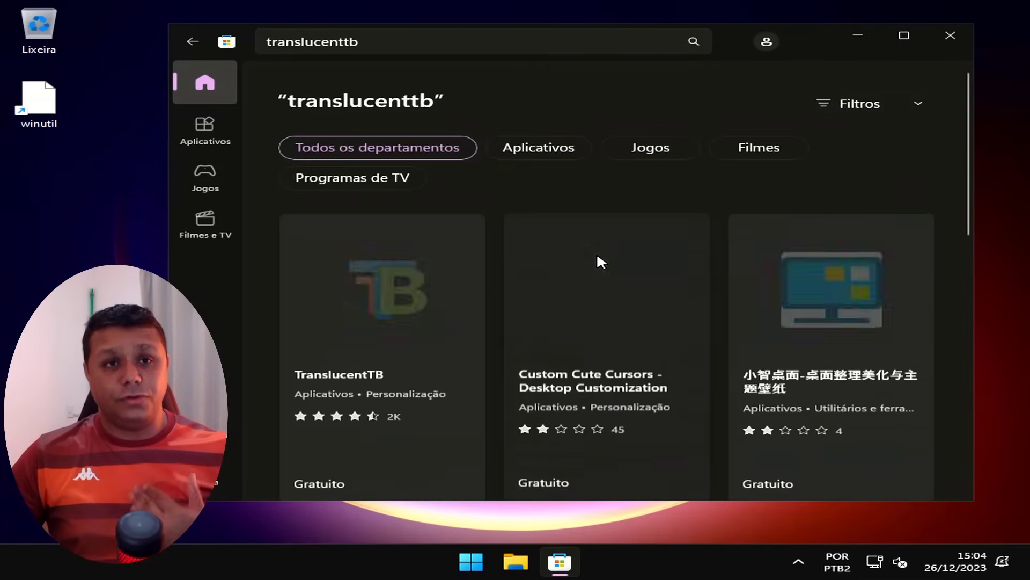
pyautogui.click(359, 332)
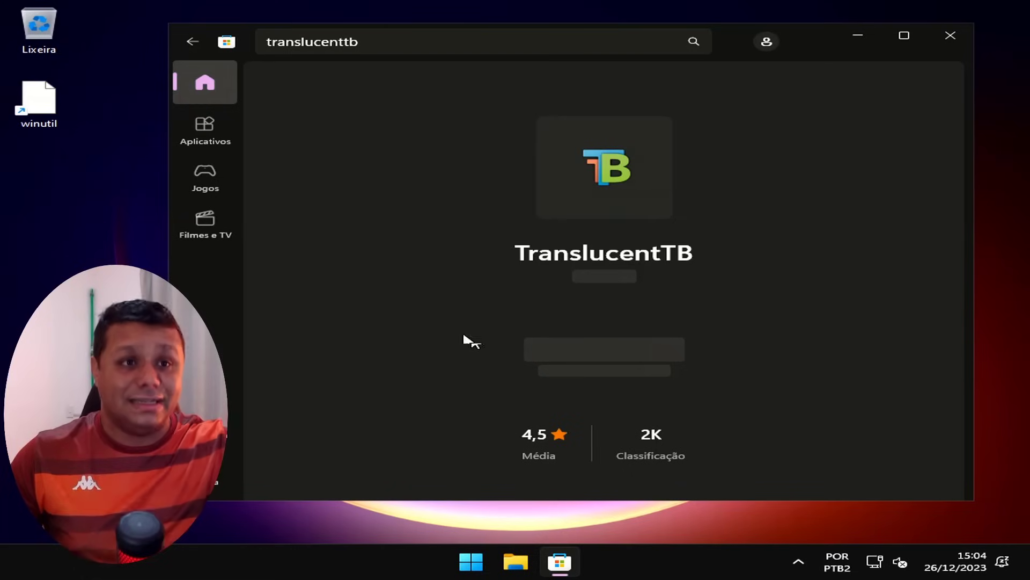
# - Install TranslucentTB from its Store page, check the hidden tray icons and reposition the Store window during the download
pyautogui.click(648, 355)
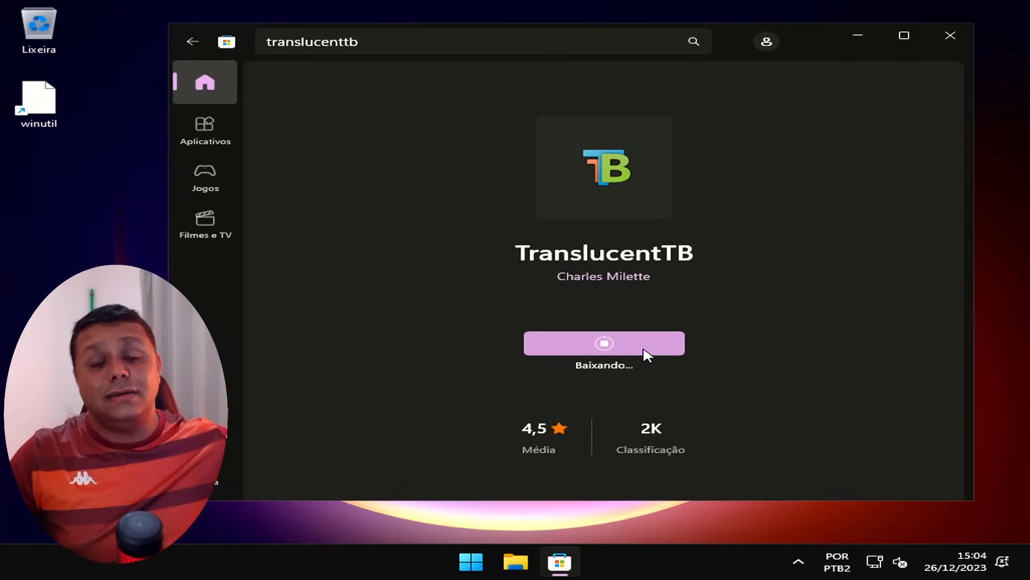
pyautogui.click(798, 561)
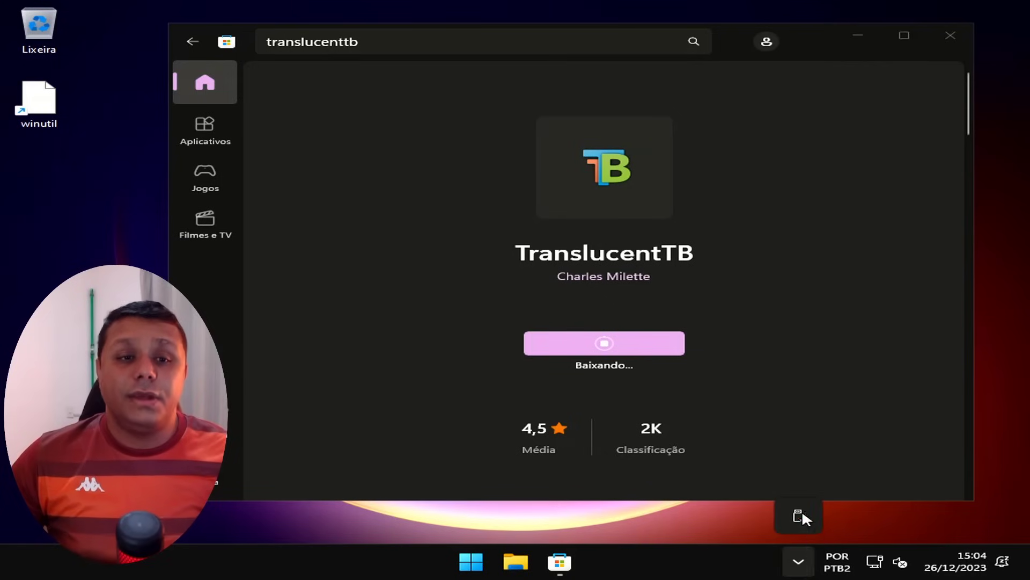
pyautogui.click(784, 51)
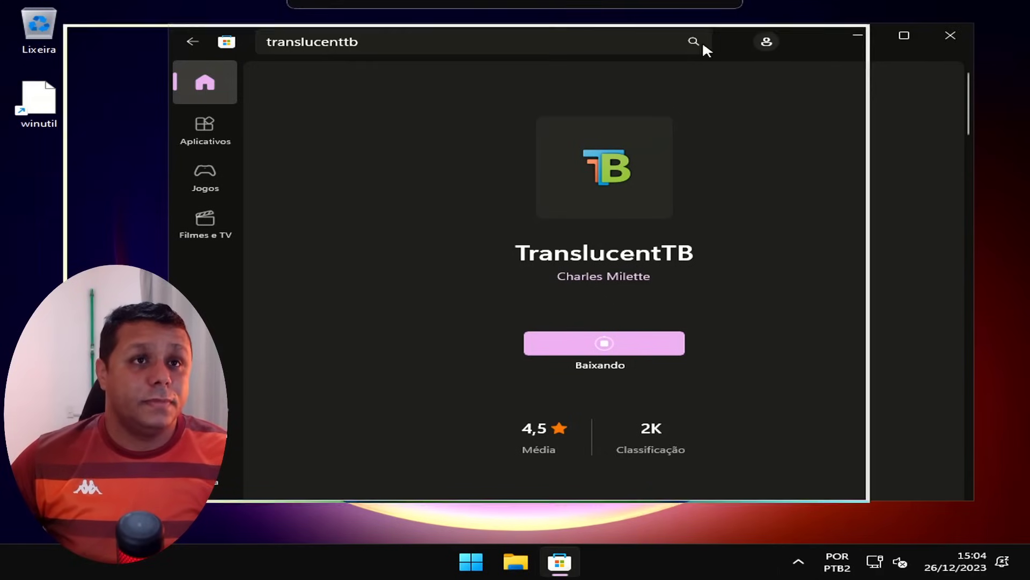
pyautogui.moveTo(738, 111); pyautogui.dragTo(772, 55)
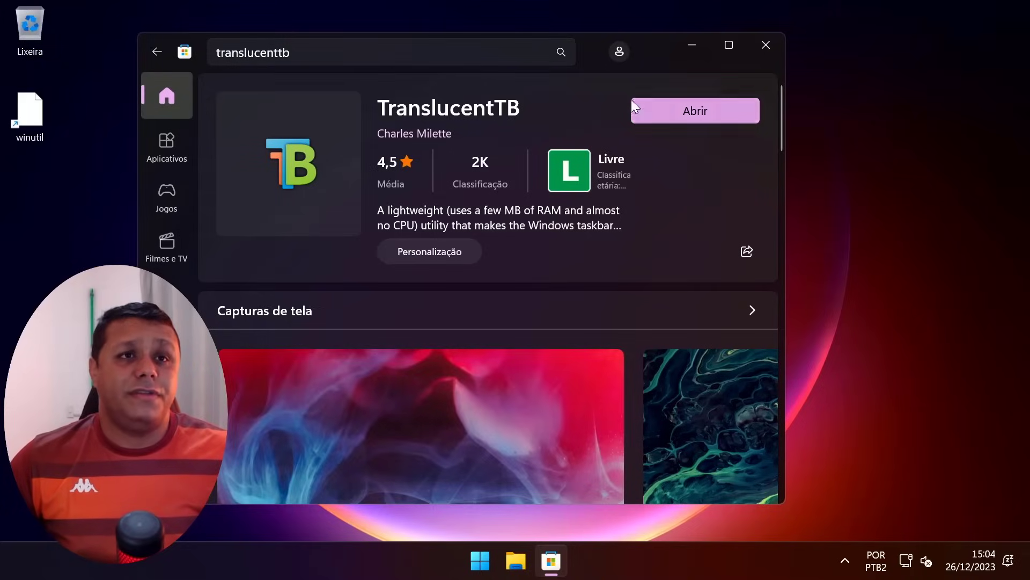
# - Launch the installed TranslucentTB, continue past its welcome screen to make the taskbar transparent, and close the Store
pyautogui.moveTo(655, 37); pyautogui.dragTo(735, 15)
pyautogui.click(705, 116)
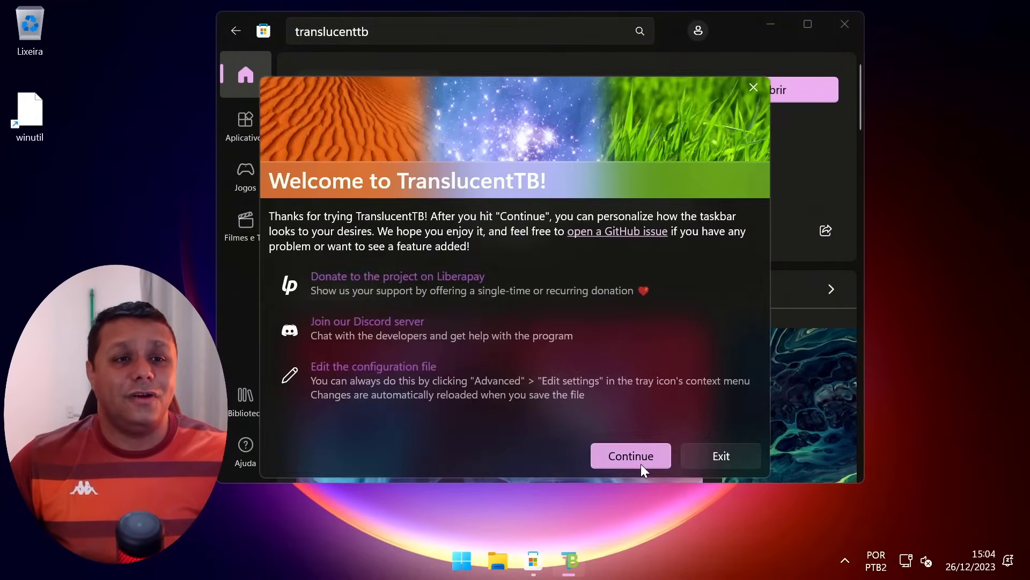
pyautogui.click(633, 458)
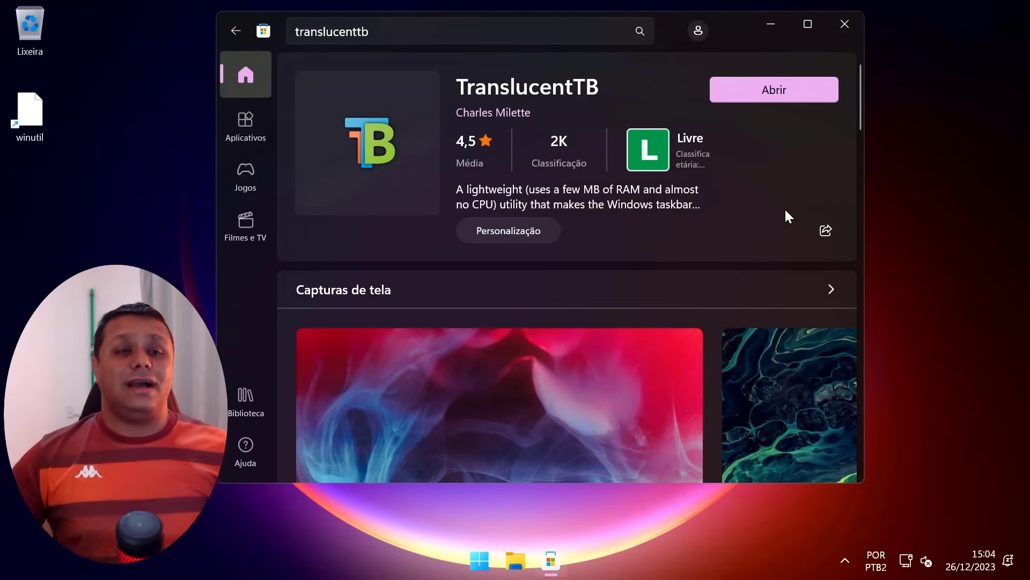
pyautogui.click(846, 24)
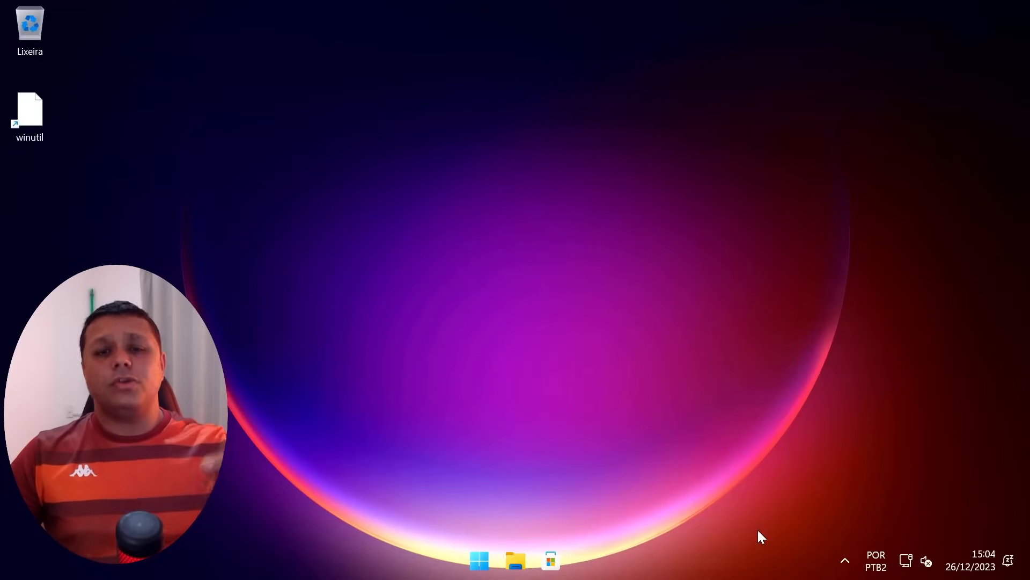